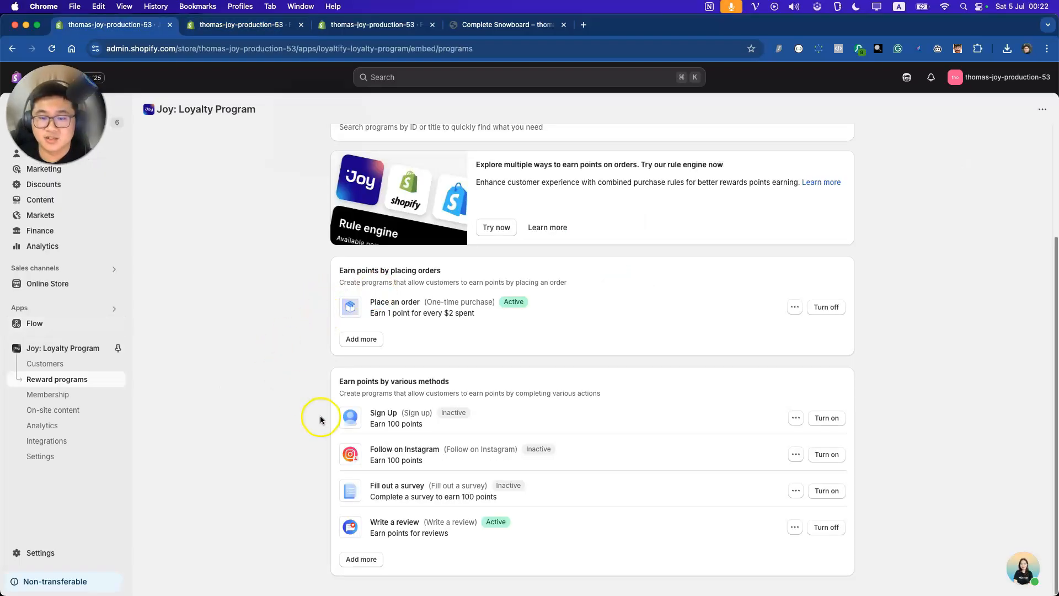
Confirm the Write a review program keeps Loox as its review app, then view Integrations
left_click(376, 524)
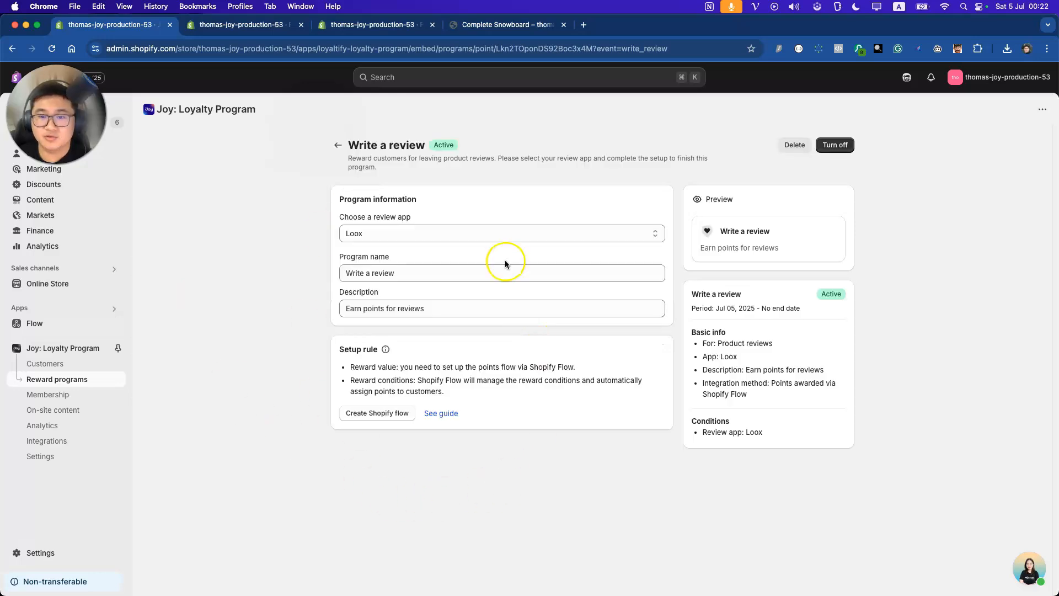
left_click(457, 233)
left_click(288, 244)
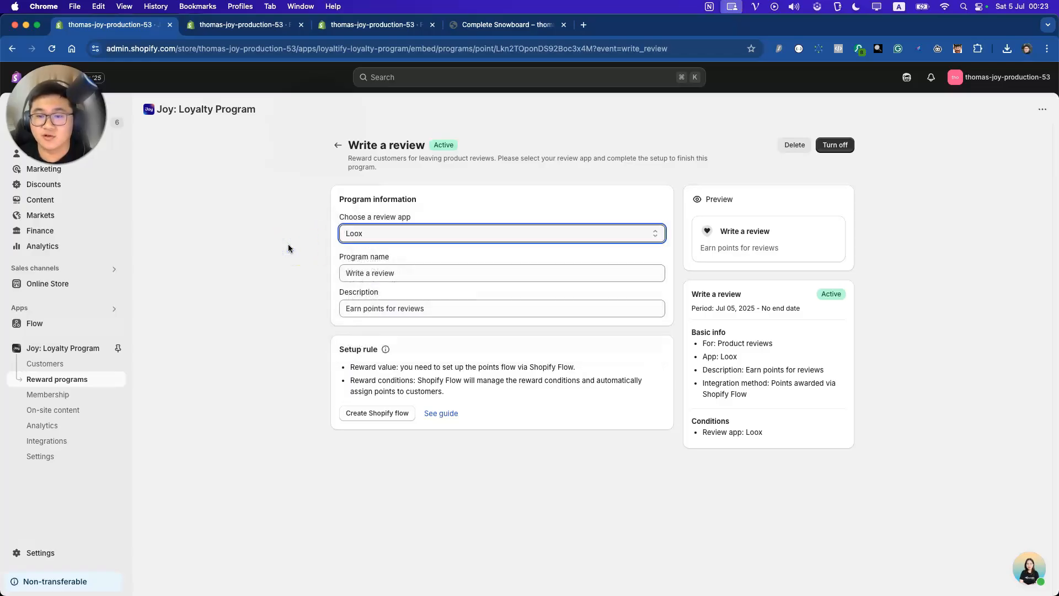
left_click(68, 440)
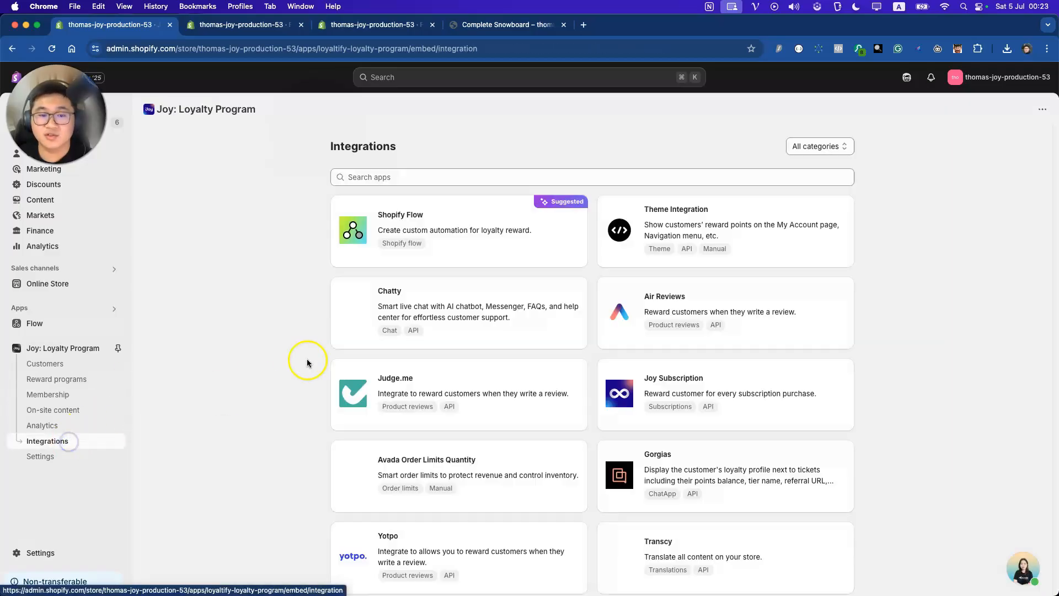
Open the Shopify Flow integration from Joy's Integrations page
left_click(406, 227)
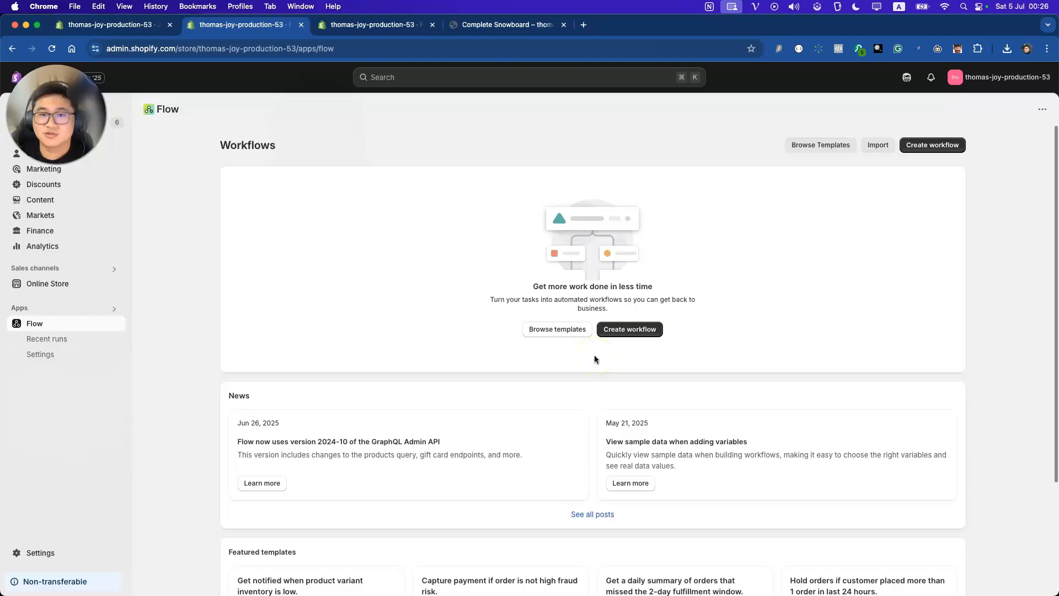
Install the Joy Loyalty Program template 'Reward Joy loyalty points for positive reviews on Loox'
left_click(804, 147)
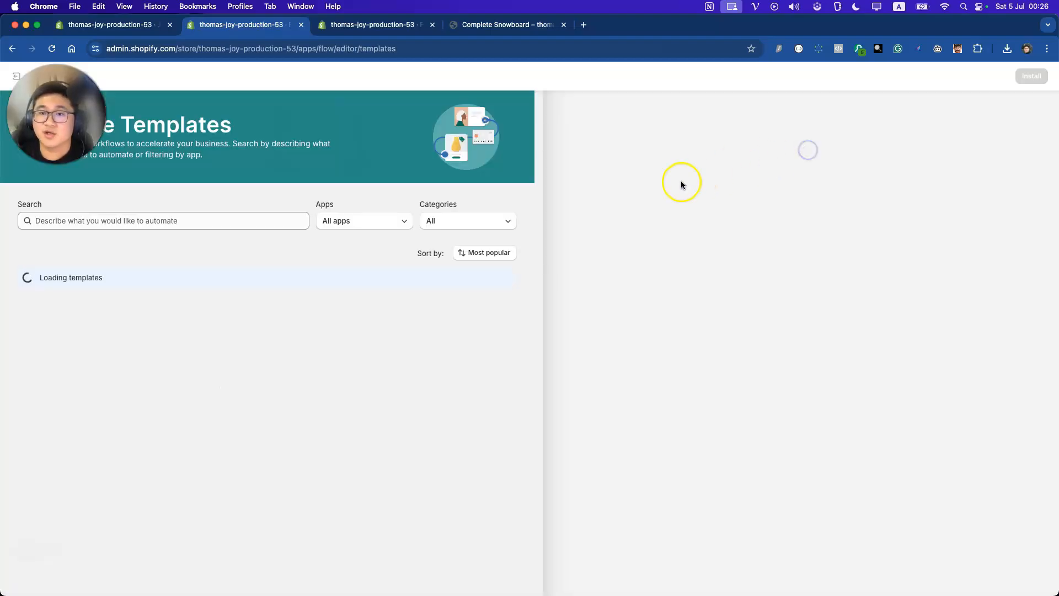
left_click(362, 228)
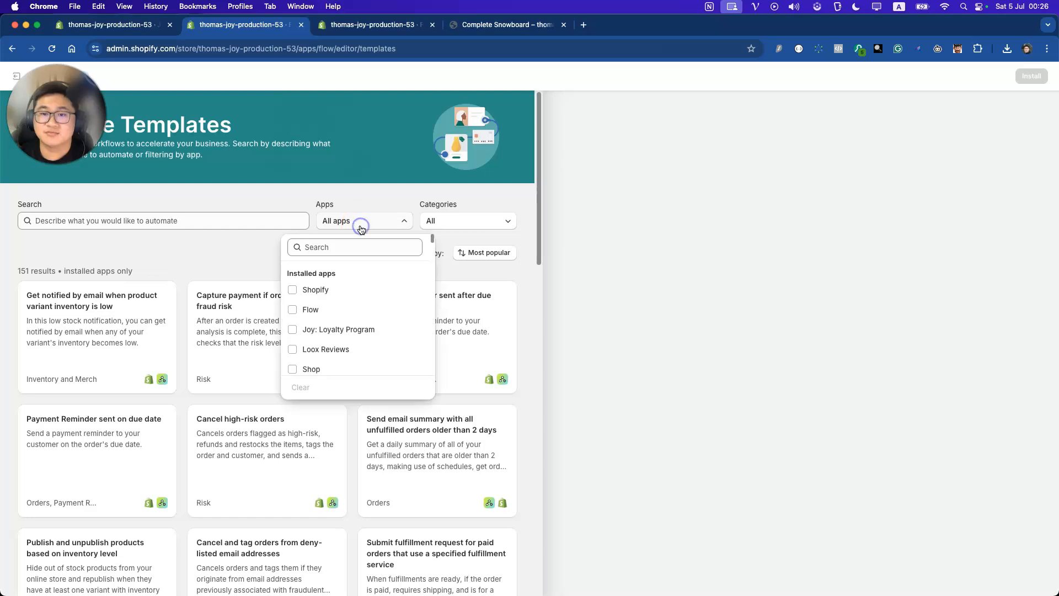
left_click(315, 331)
left_click(253, 340)
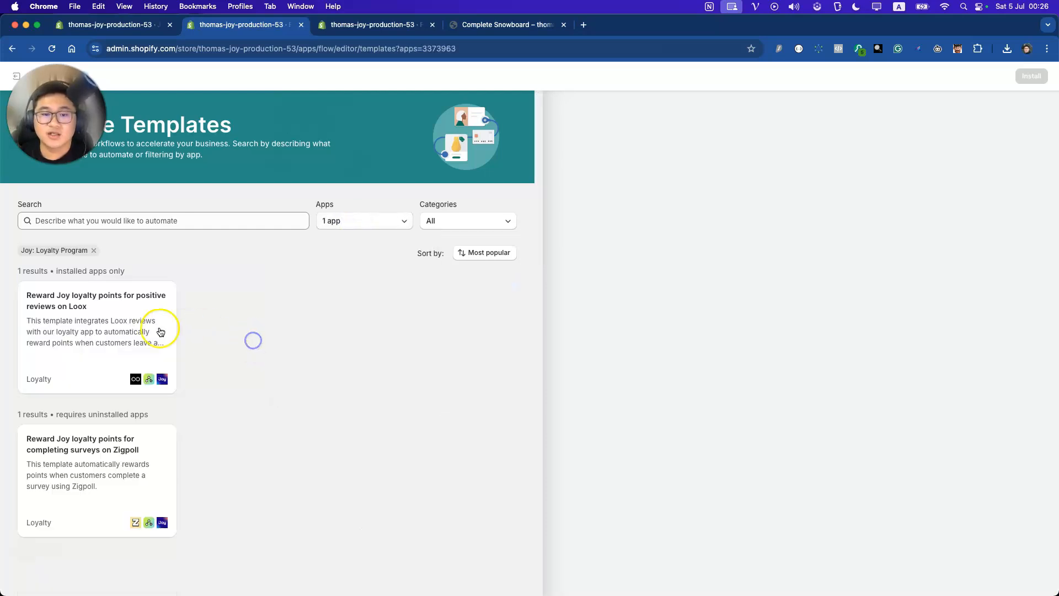
left_click(124, 333)
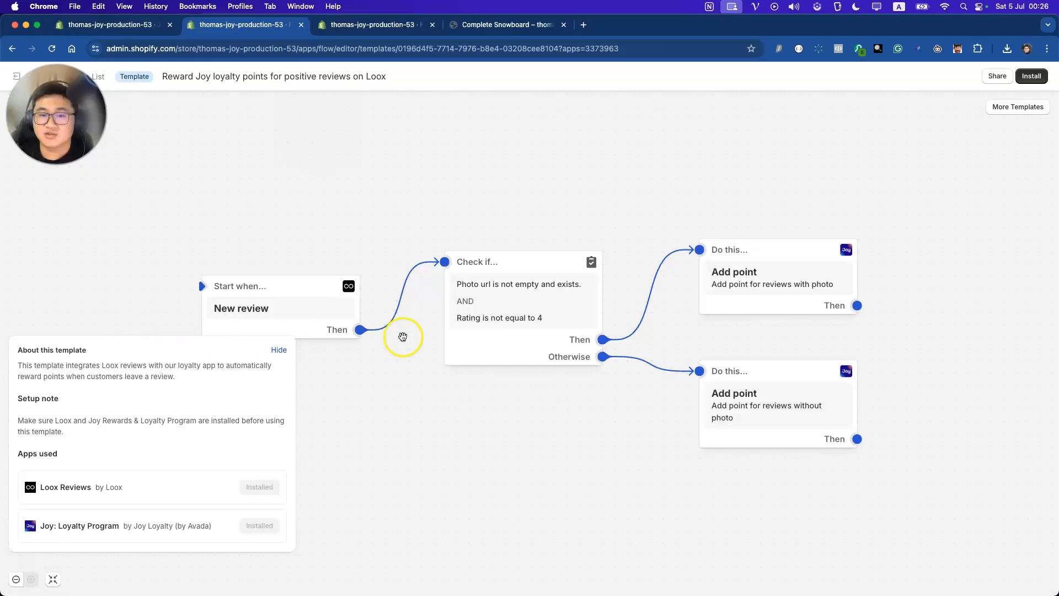
left_click(1031, 76)
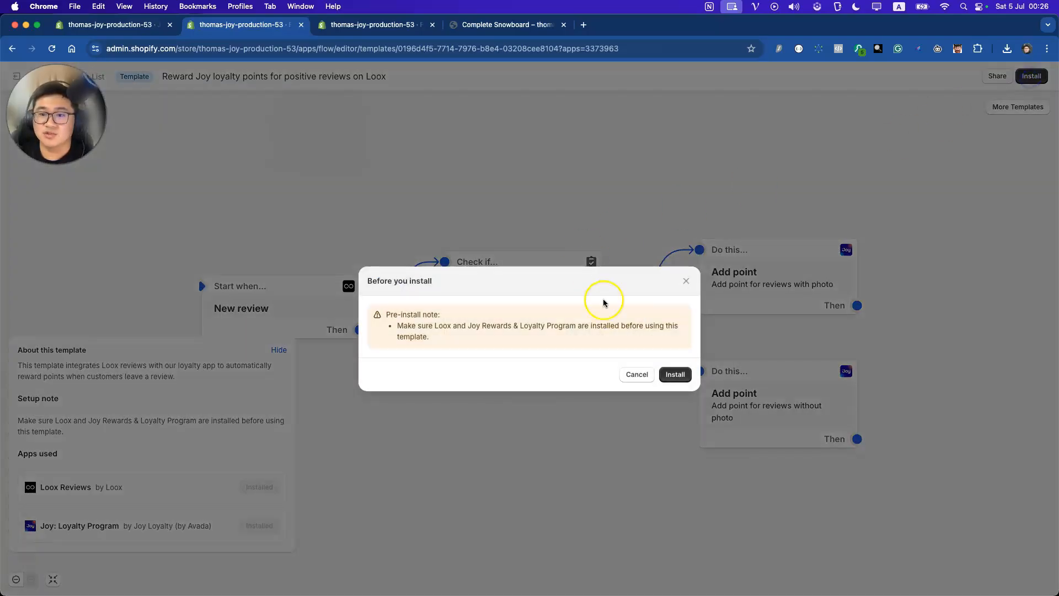
left_click(674, 374)
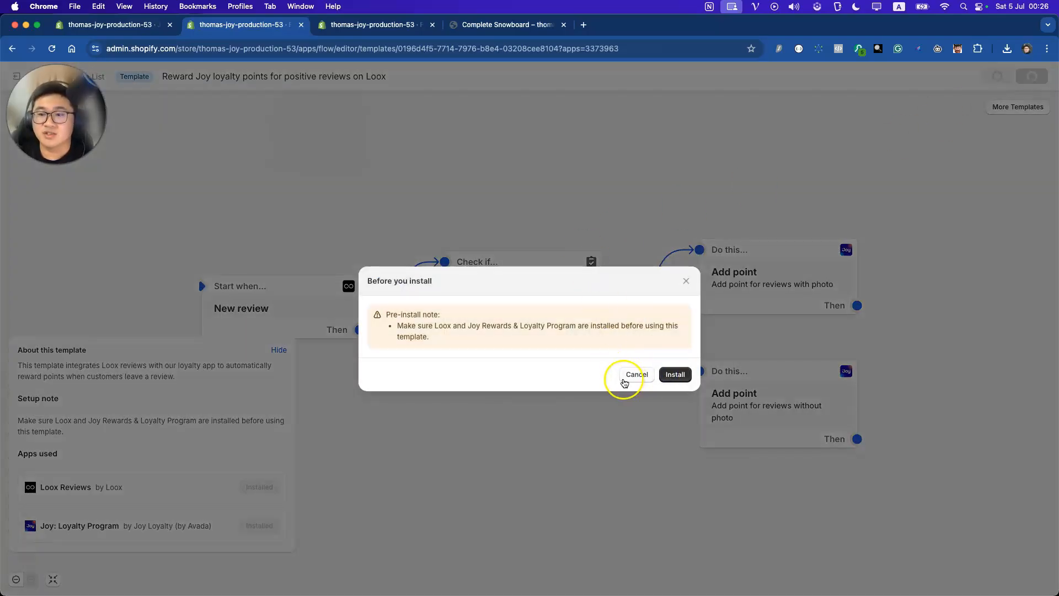
left_click(673, 374)
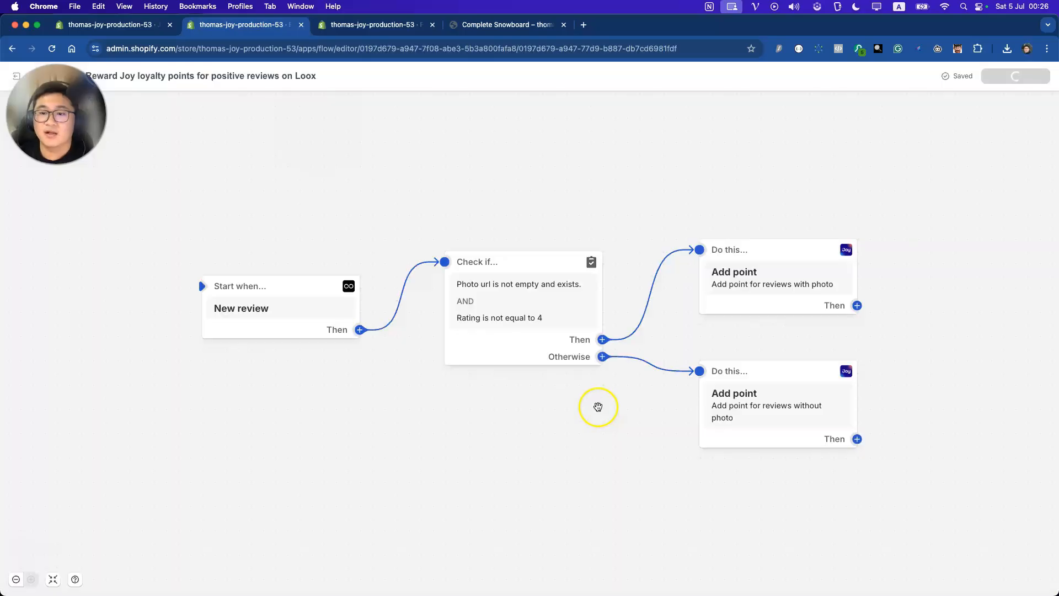
Check both Add point actions (200 with photo, 100 without) and turn the workflow on
left_click(556, 354)
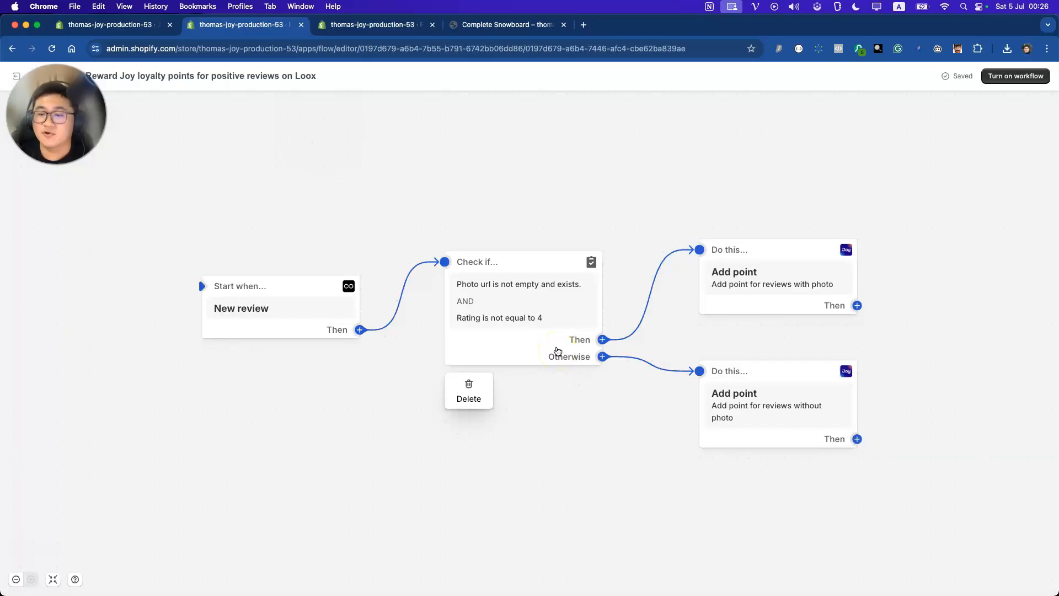
left_click(750, 286)
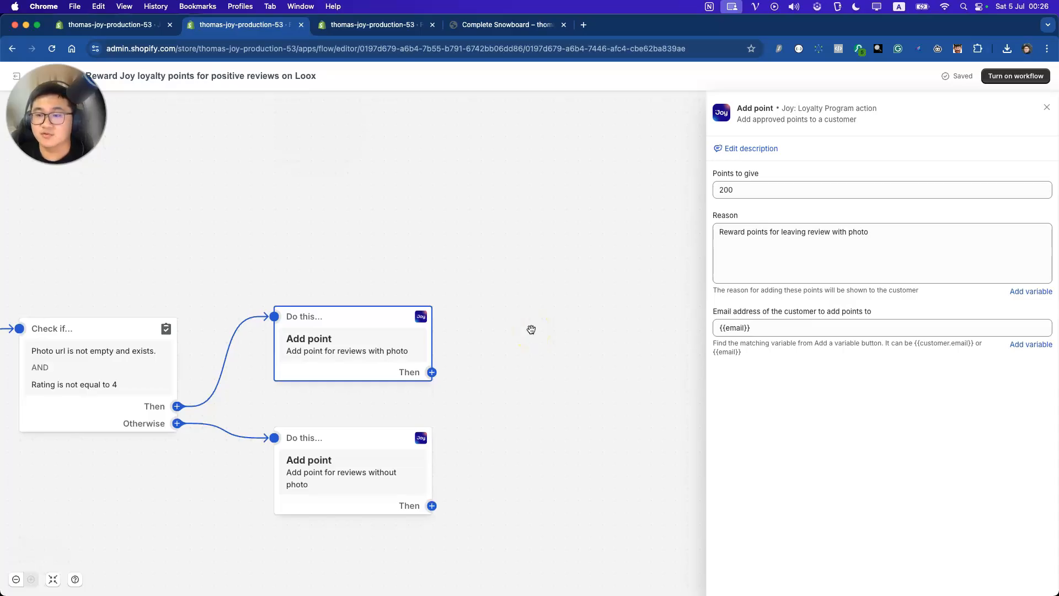
left_click(347, 443)
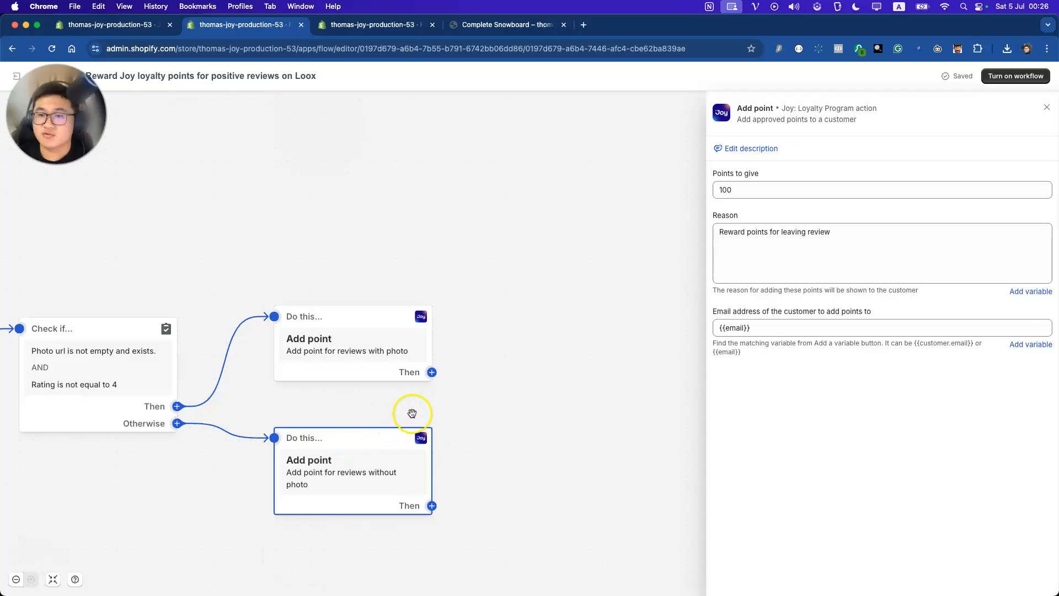
left_click(996, 77)
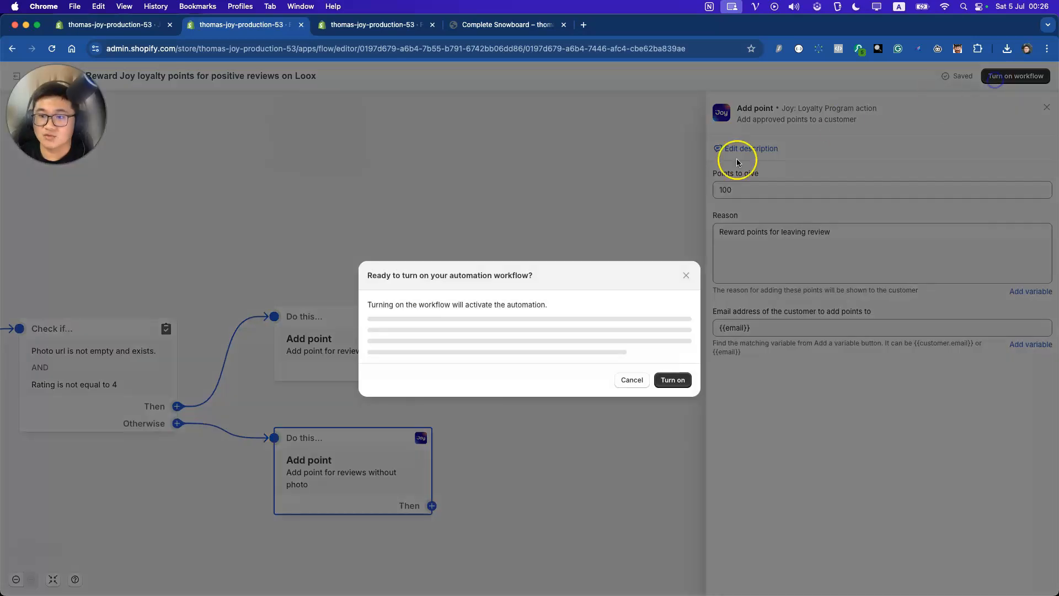
left_click(673, 359)
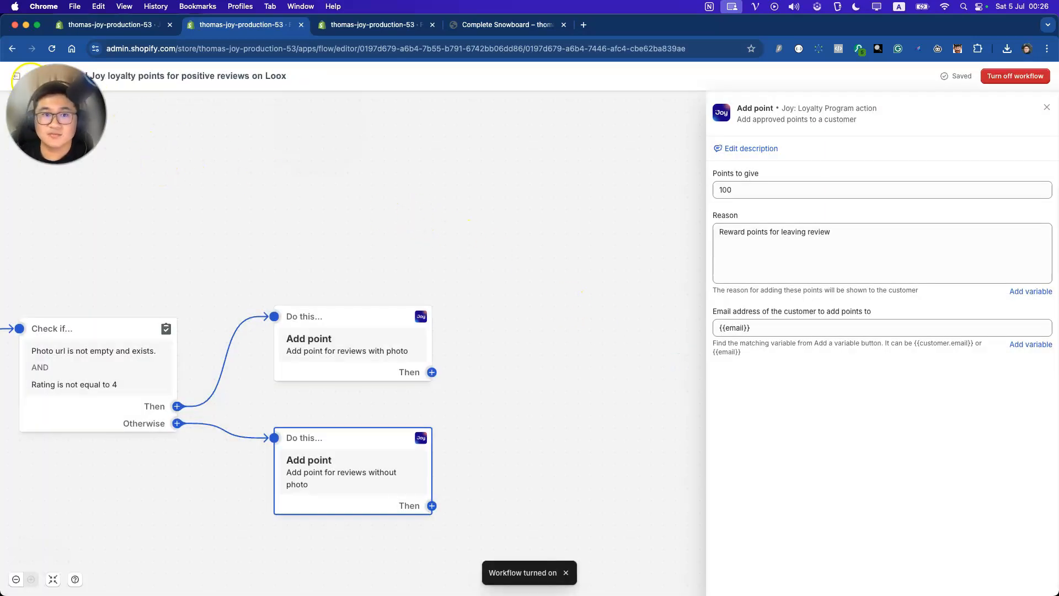
left_click(18, 76)
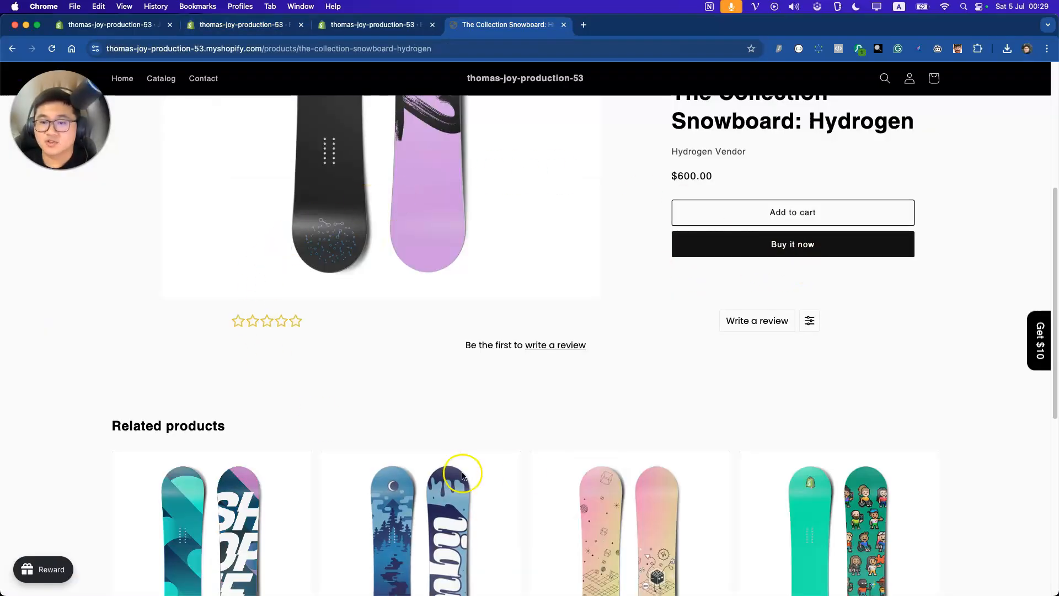
Write a five-star Hydrogen snowboard review 'This is good' with one uploaded photo
scroll(785, 396, "up", 3)
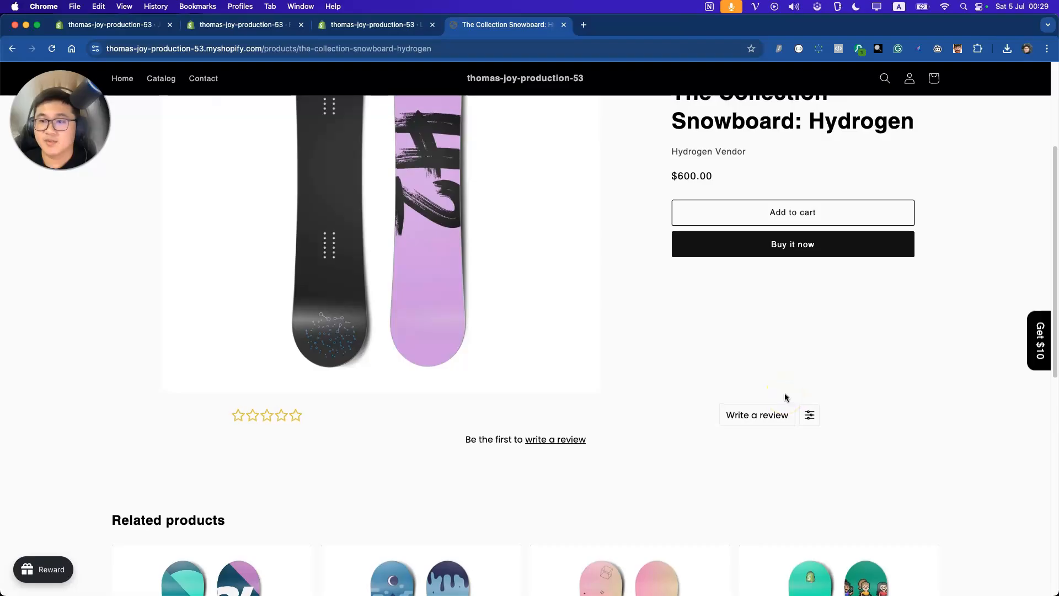
left_click(558, 457)
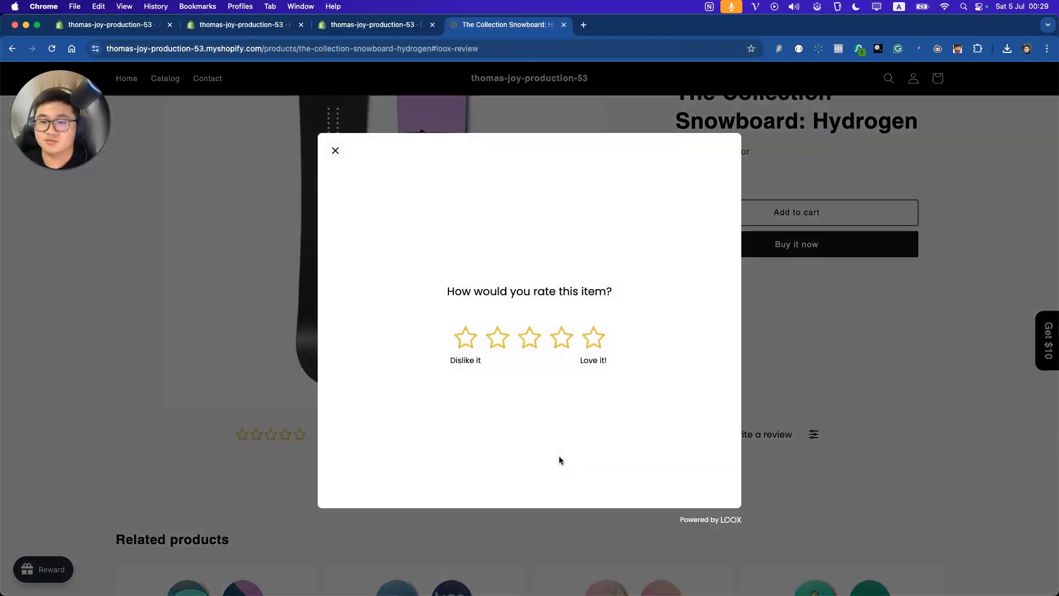
left_click(592, 345)
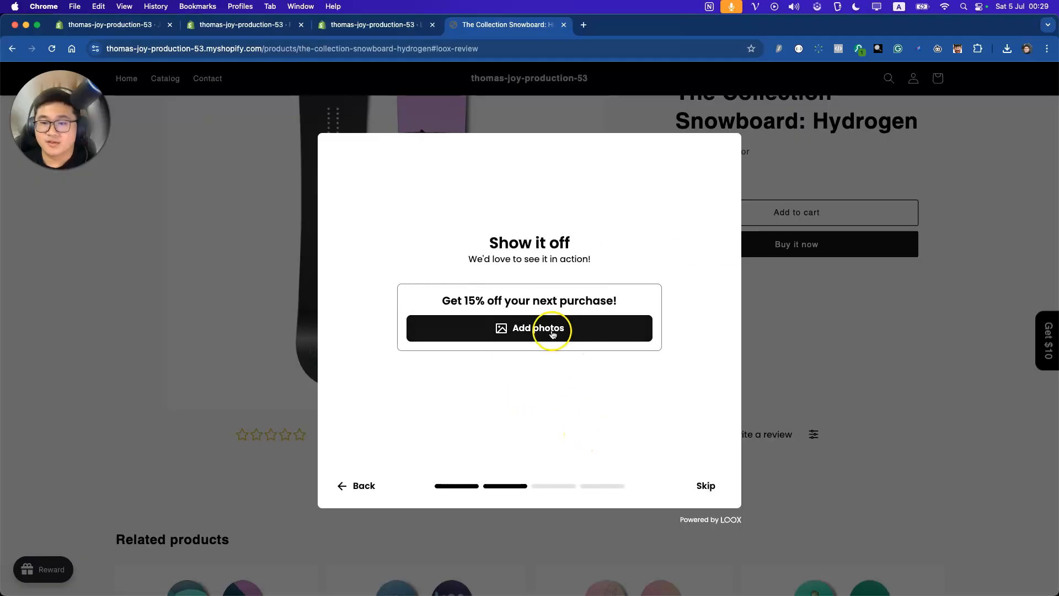
left_click(552, 333)
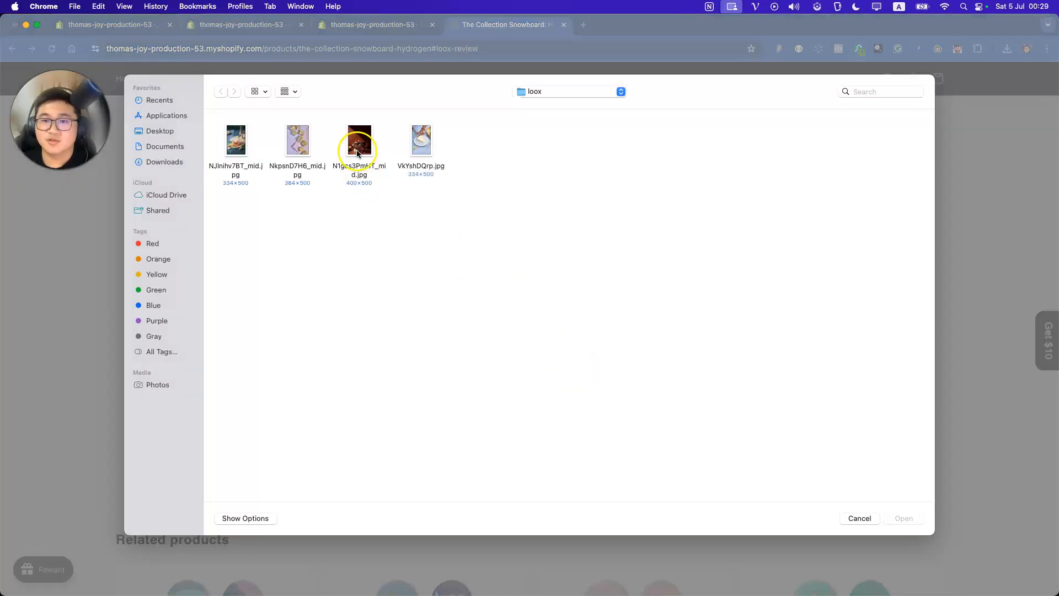
left_click(357, 149)
left_click(903, 518)
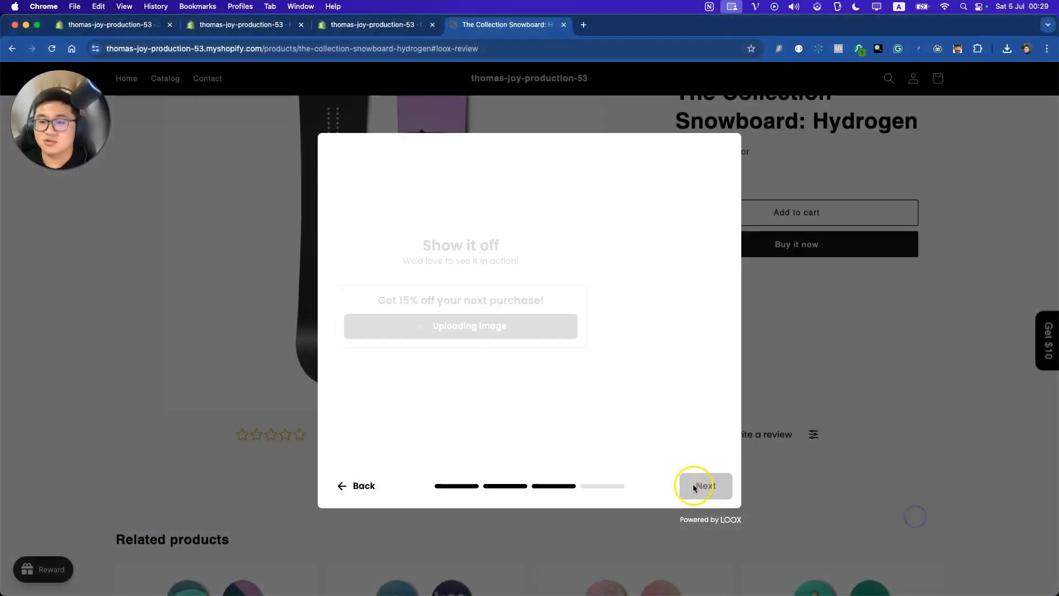
left_click(693, 487)
left_click(558, 295)
type("Th")
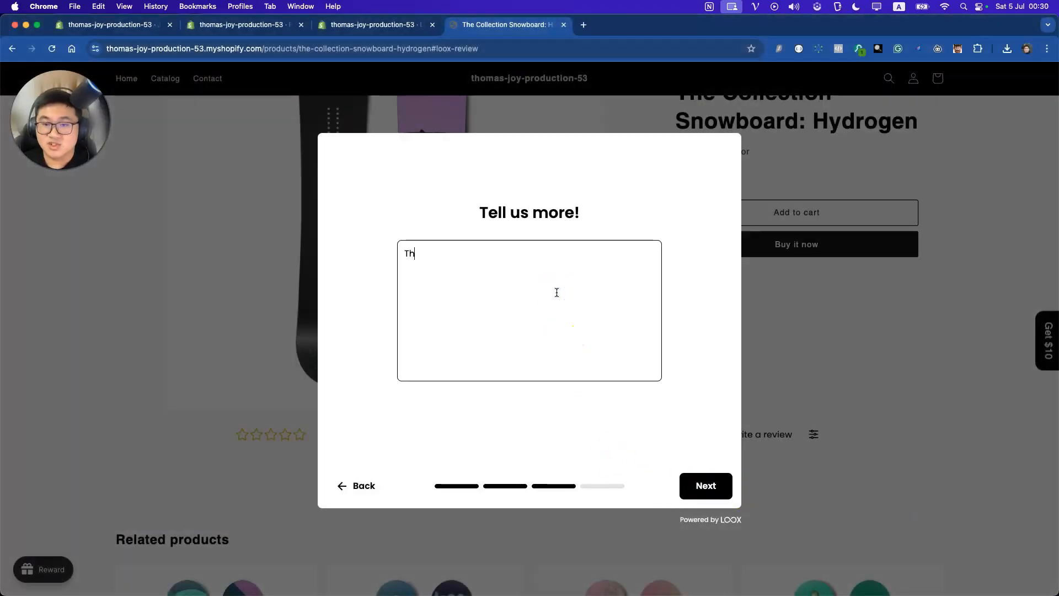
type("is is good")
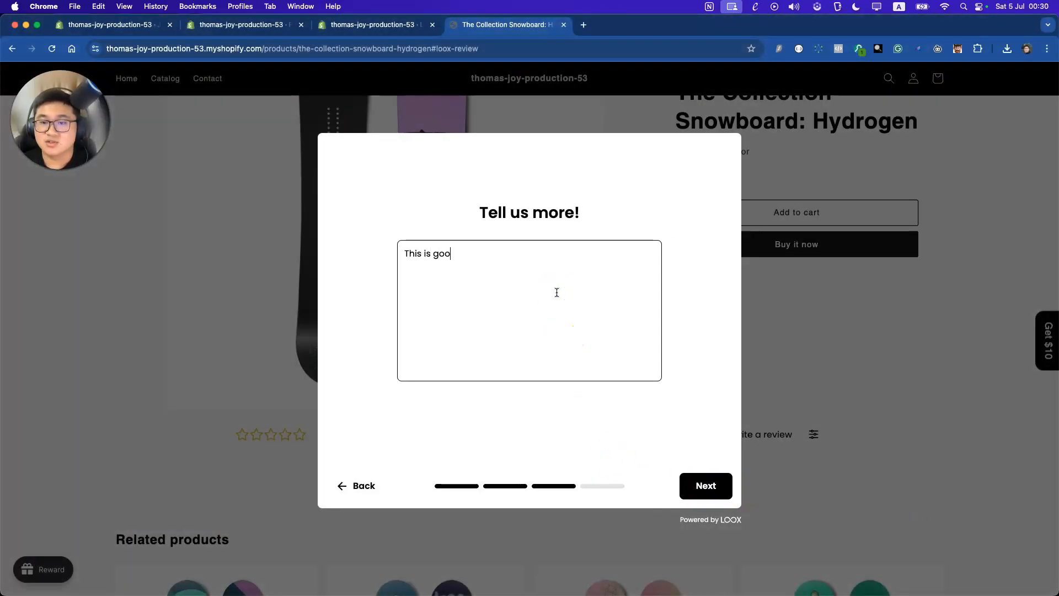
Enter the reviewer's first and last name, then return to the Flow workflow overview
left_click(712, 475)
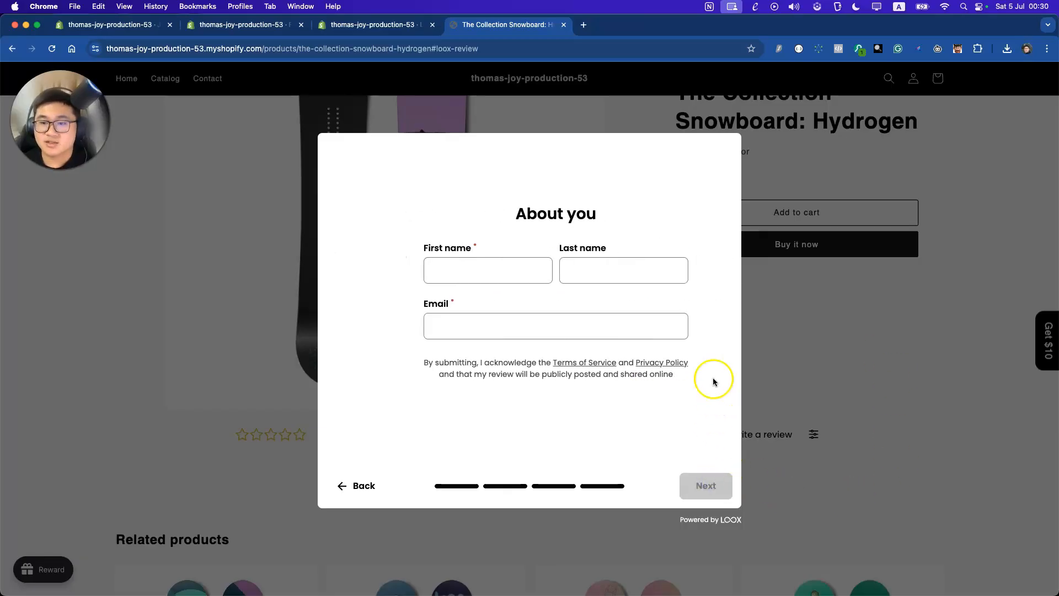
left_click(471, 271)
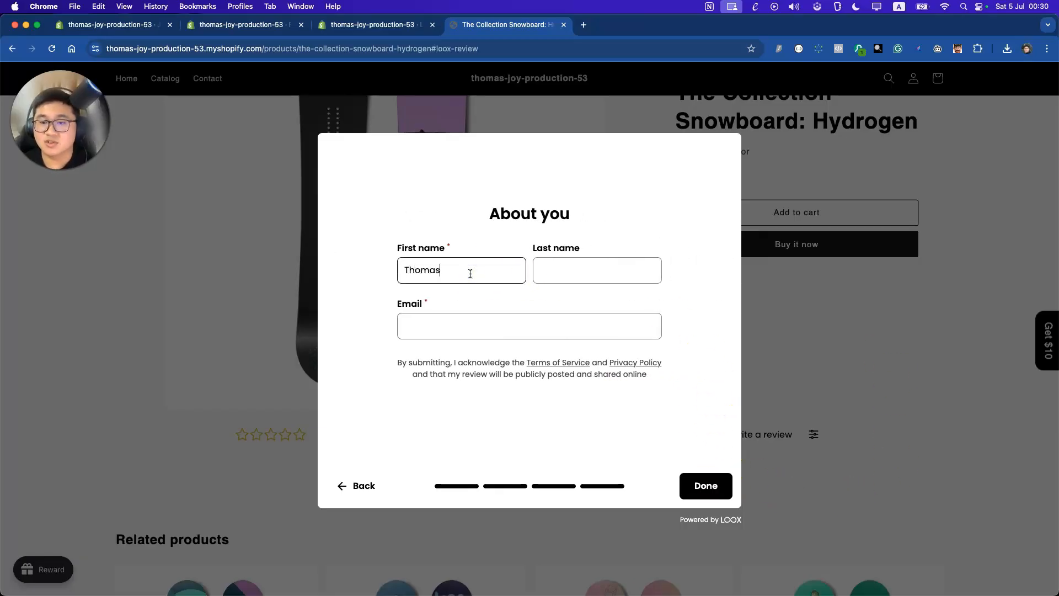
key("Tab")
key("Tab")
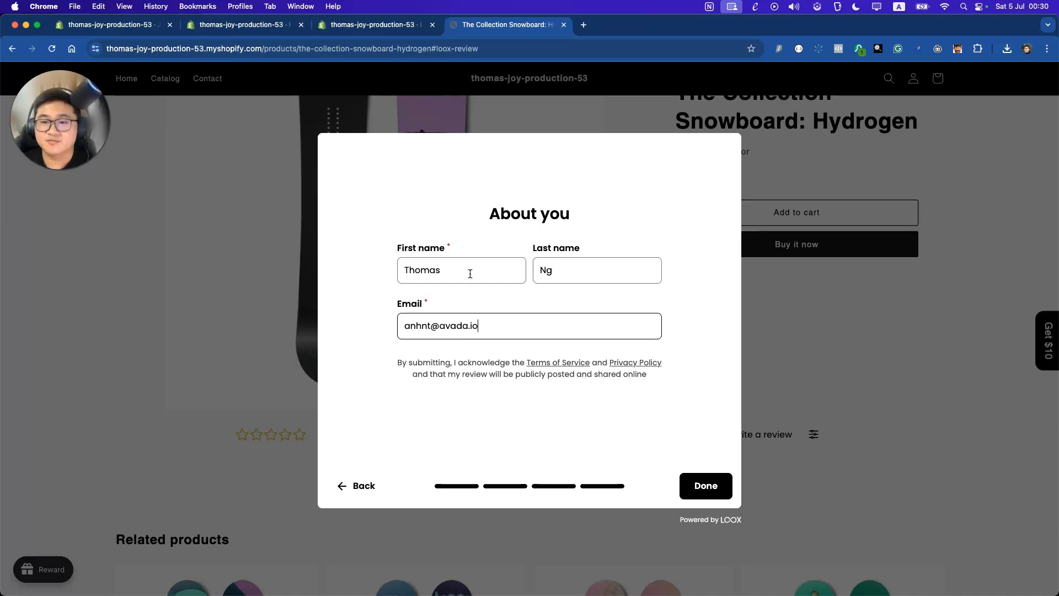
left_click(232, 25)
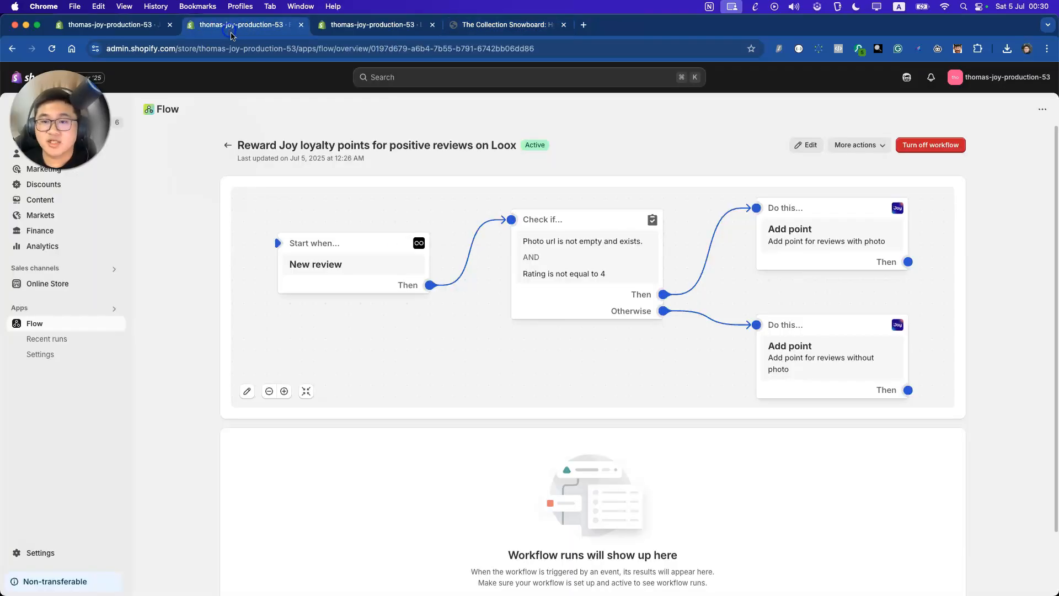
Open Joy's Reward programs and review the test-mode email whitelist without changing it
left_click(116, 25)
left_click(62, 380)
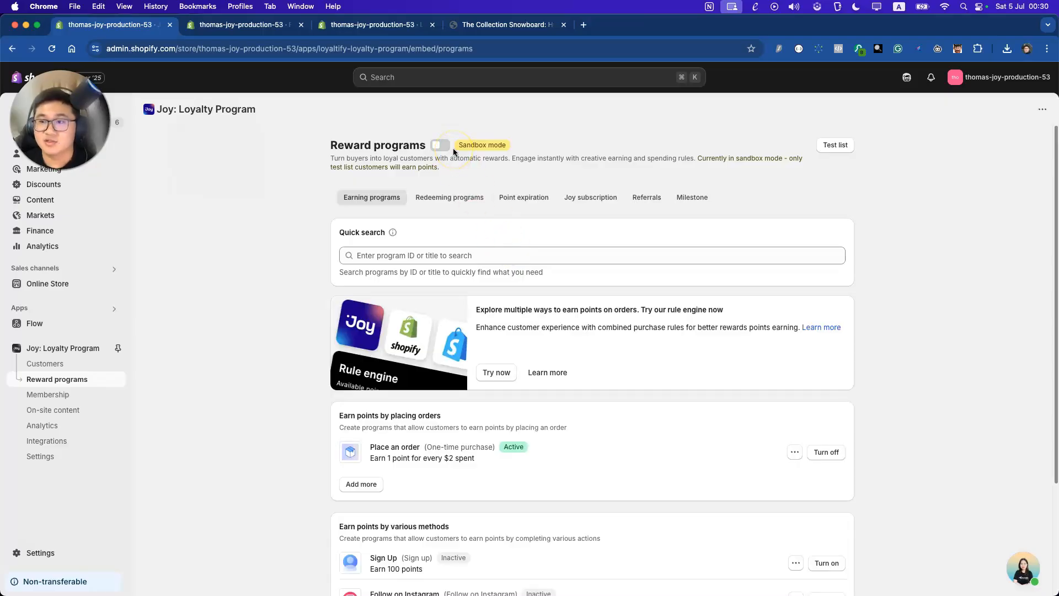
left_click(834, 144)
left_click_drag(567, 371, 459, 336)
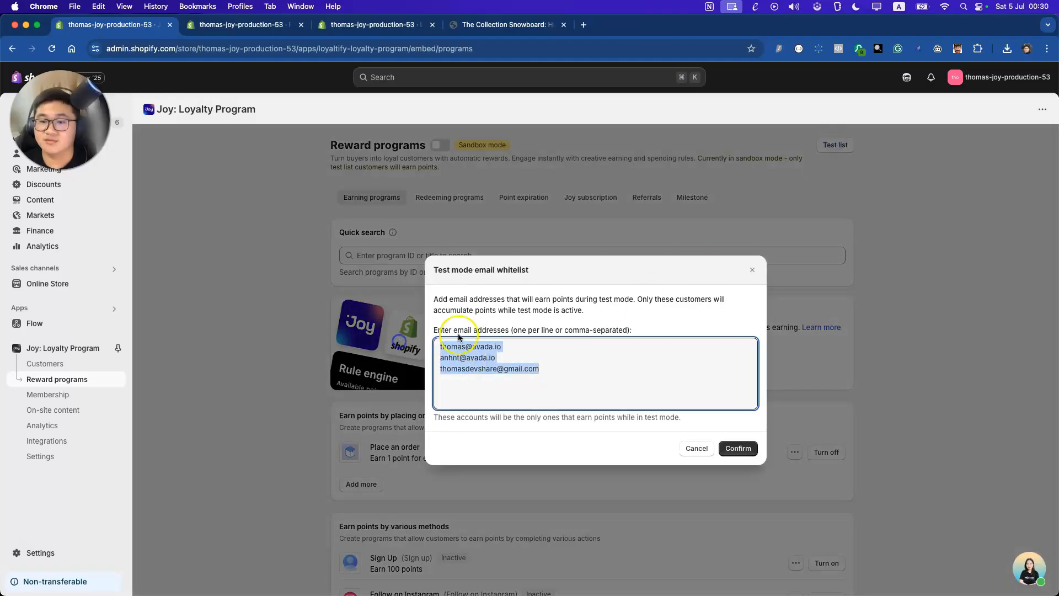
left_click(751, 269)
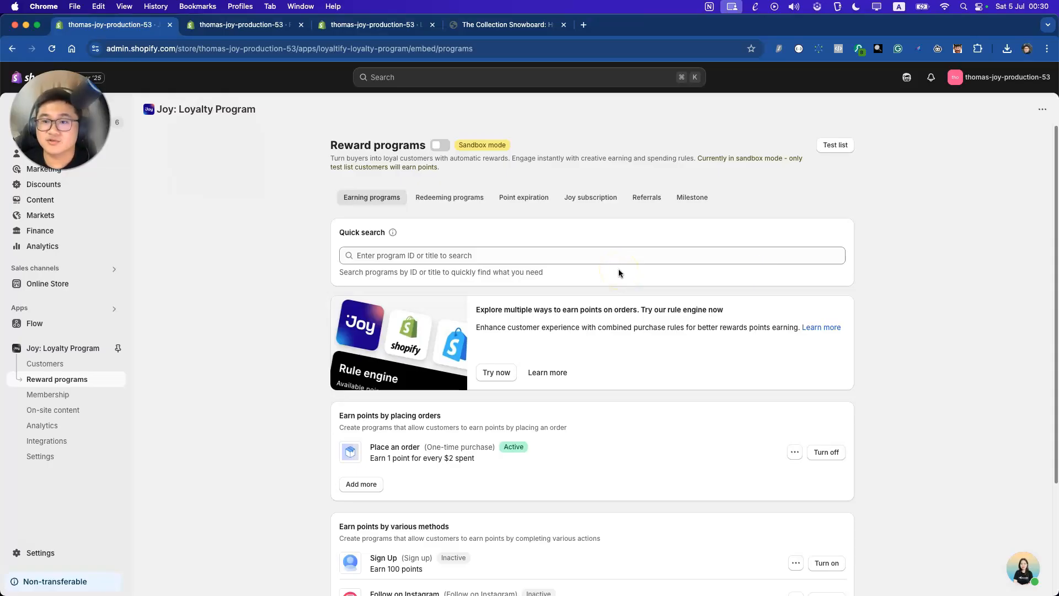
Start a five-star snowboard review with the second image attached and comment 'Love it'
key("ctrl+shift+Tab")
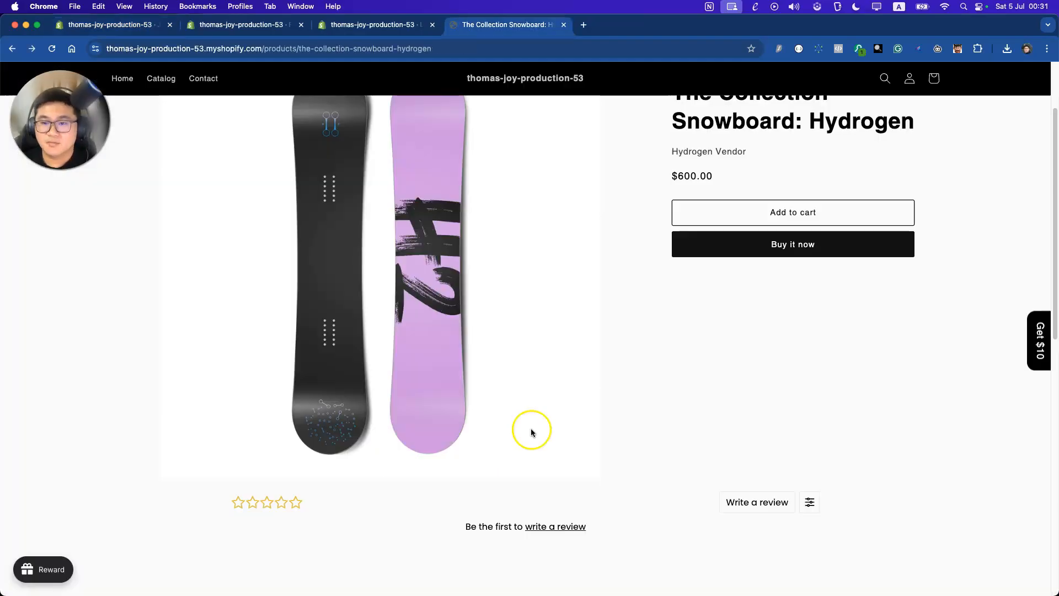
scroll(569, 375, "down", 3)
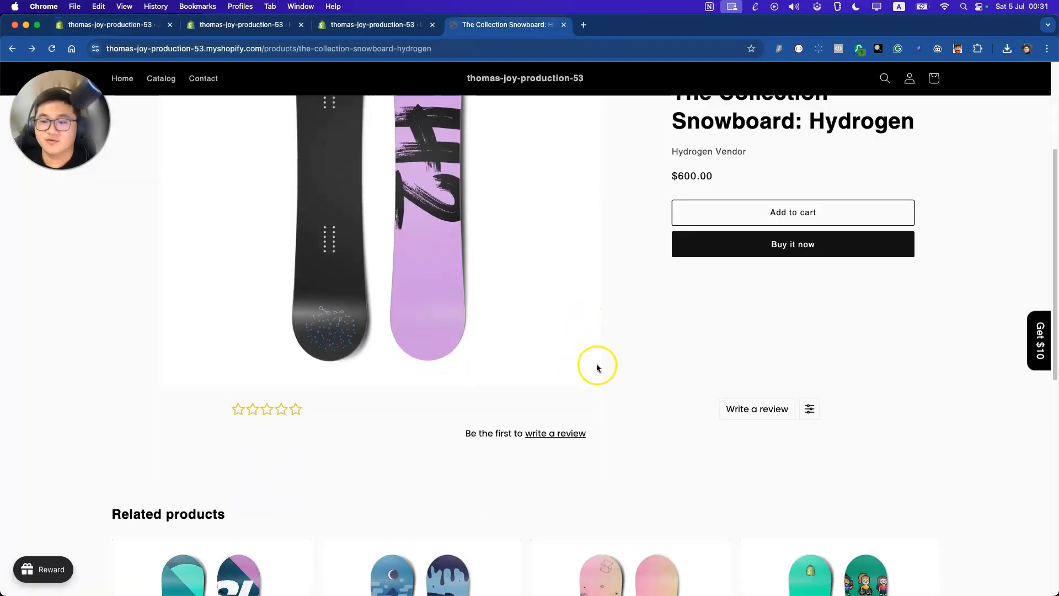
left_click(741, 408)
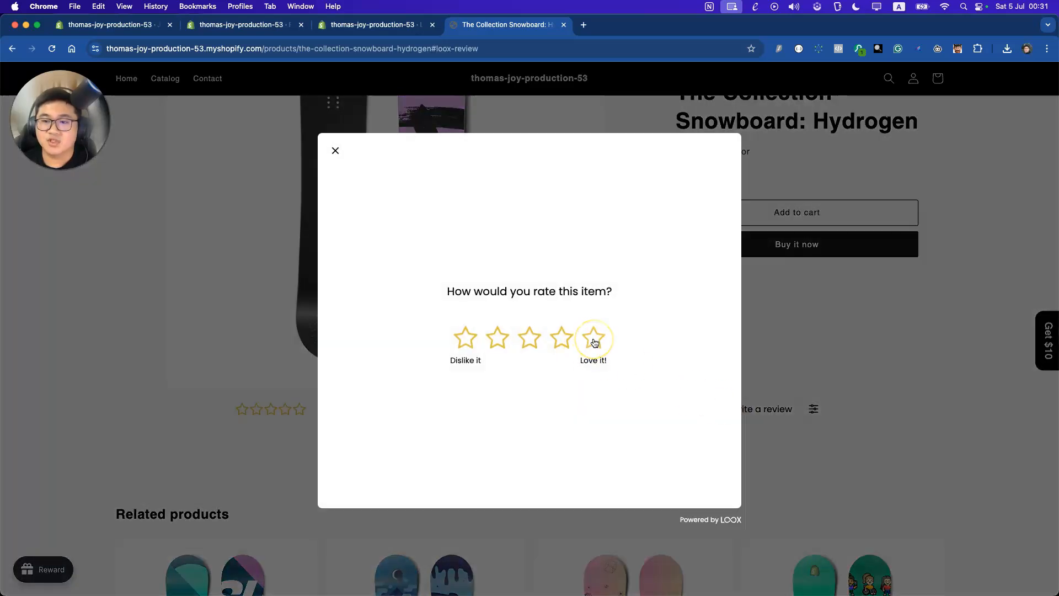
left_click(594, 342)
left_click(498, 340)
double_click(298, 141)
left_click(482, 308)
type("Love it")
Continue to reviewer details and fill in the reviewer's first name
left_click(708, 492)
left_click(473, 273)
type("Thomas")
key("Tab")
key("Tab")
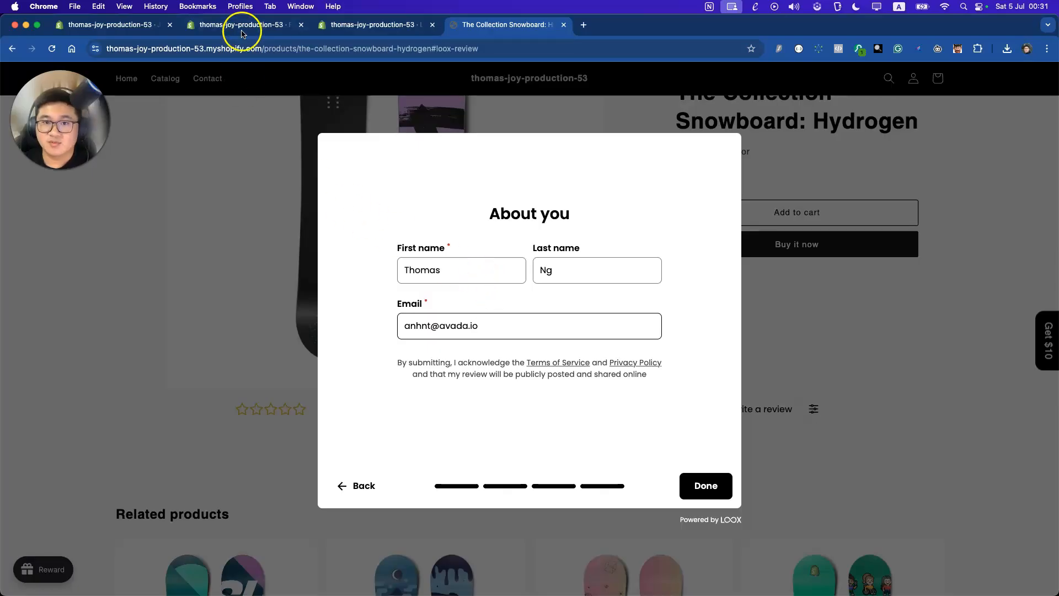
Check the Joy test-mode email whitelist and close it unchanged
left_click(135, 27)
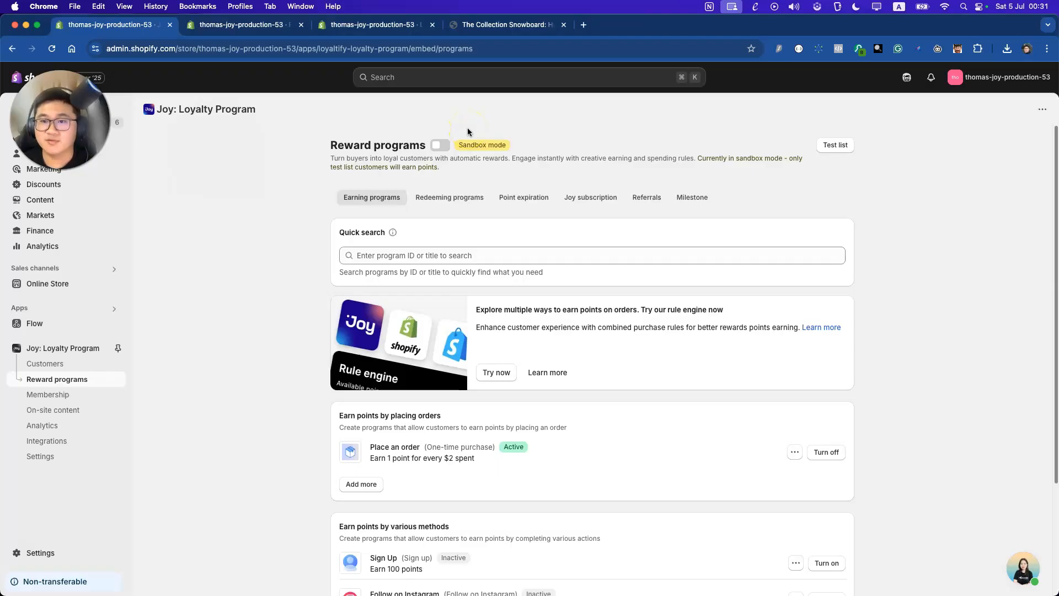
left_click(835, 145)
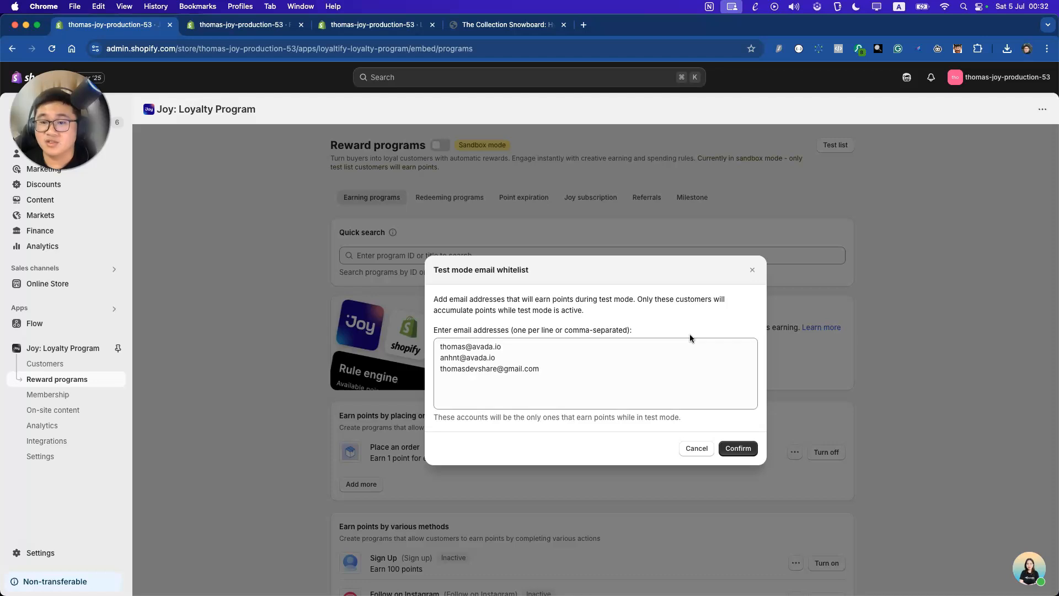
left_click(754, 270)
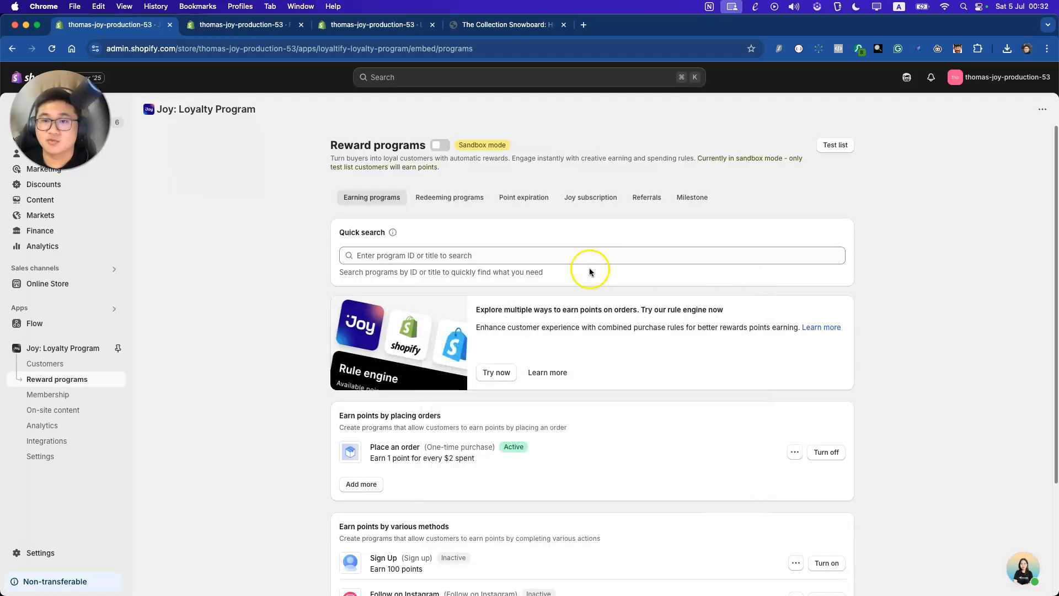
Submit the five-star snowboard review, close its dialog, and return to the Flow tab
left_click(497, 31)
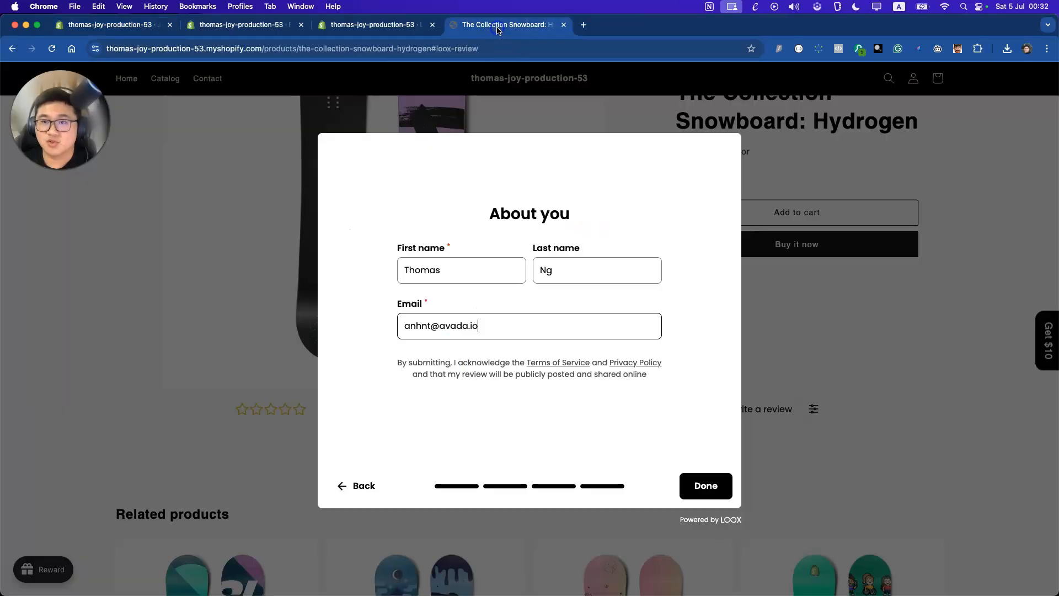
left_click(699, 489)
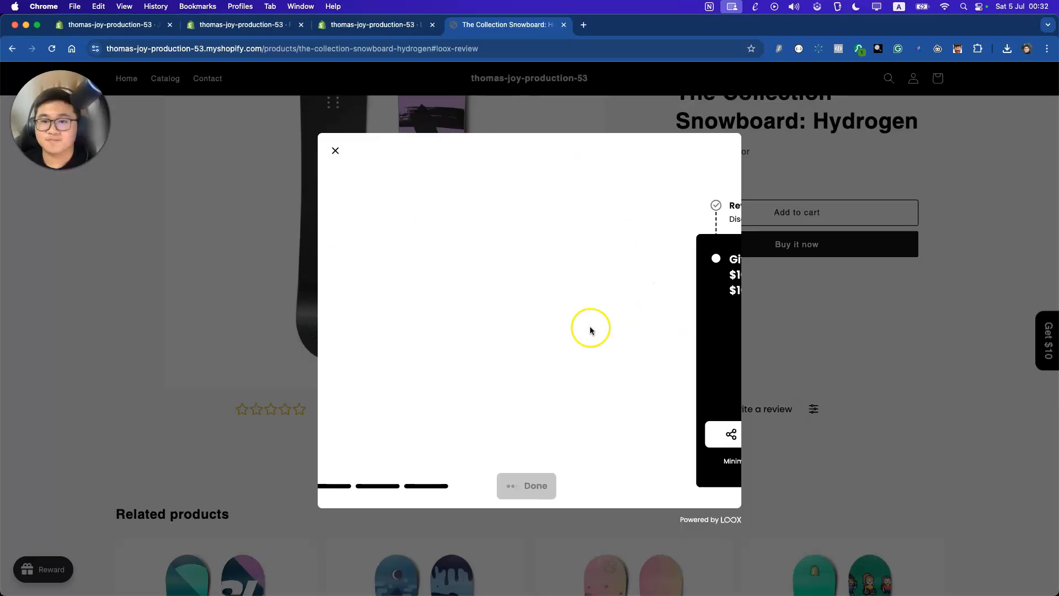
left_click(335, 150)
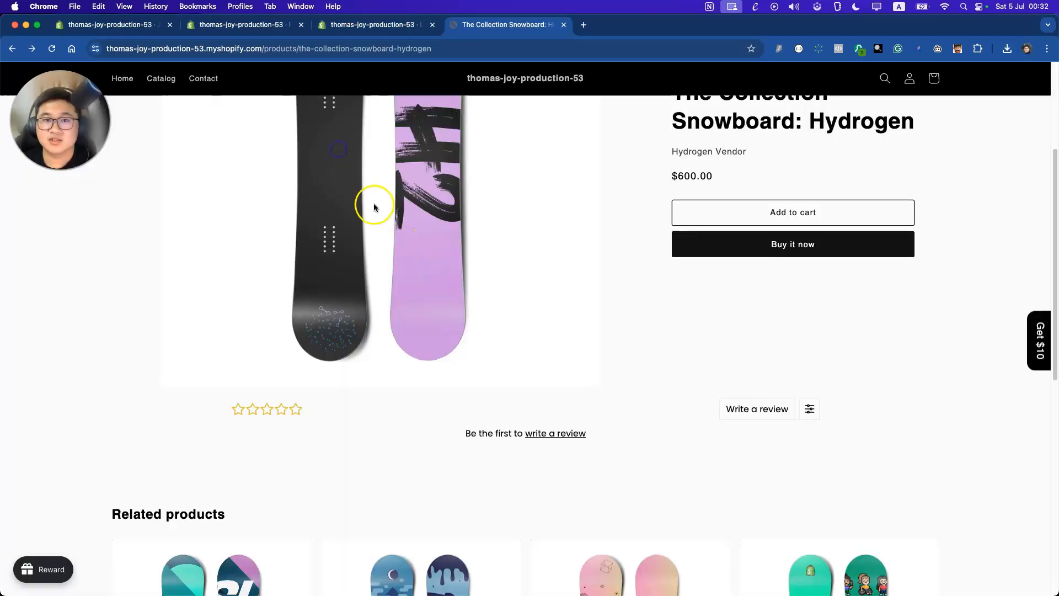
left_click(216, 25)
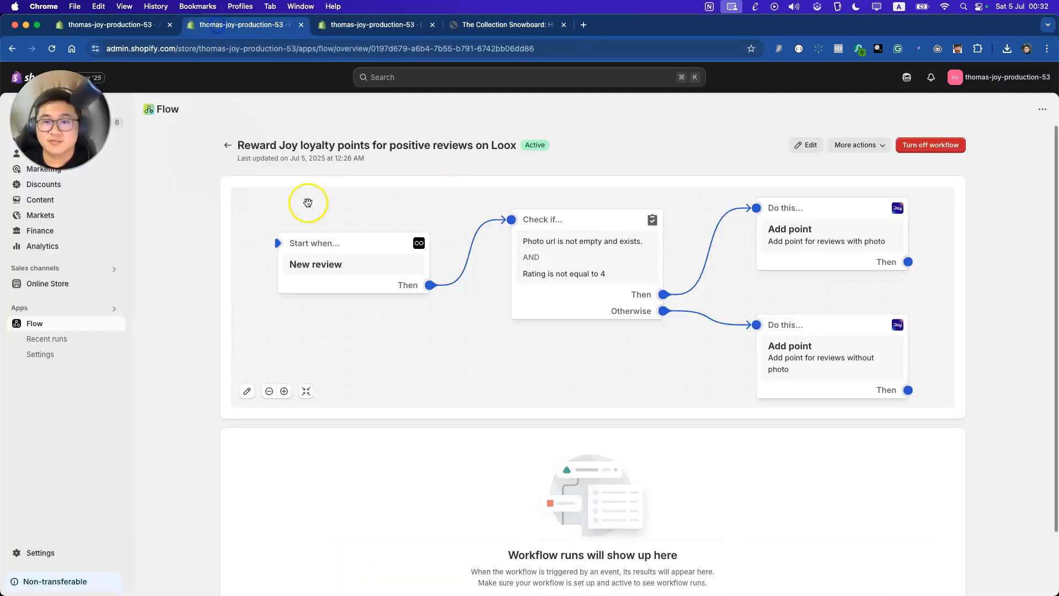
Verify in Flow's Recent runs that the review-triggered workflow run completed
left_click(807, 146)
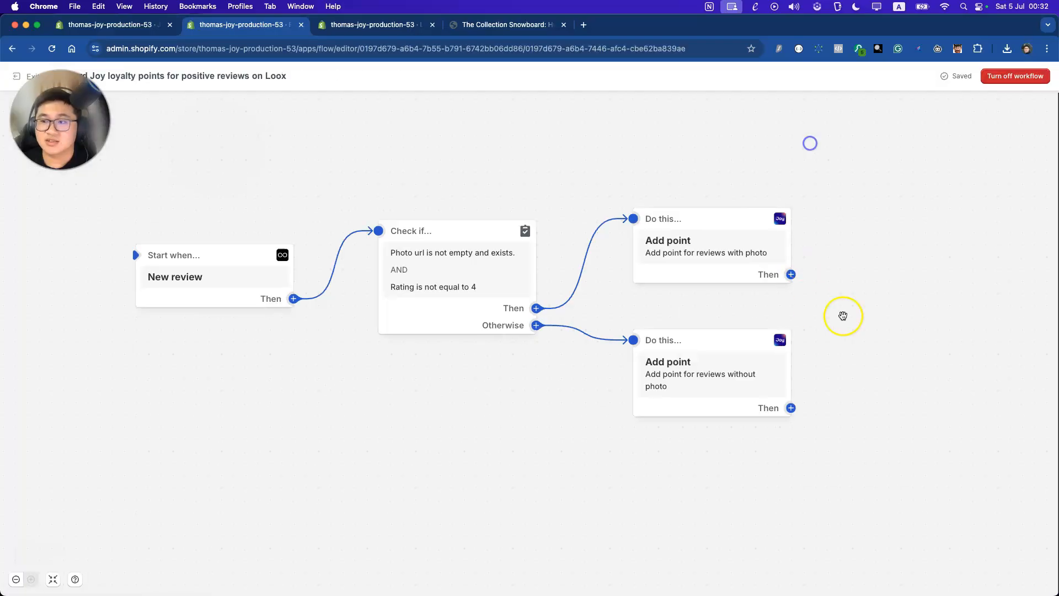
left_click(24, 81)
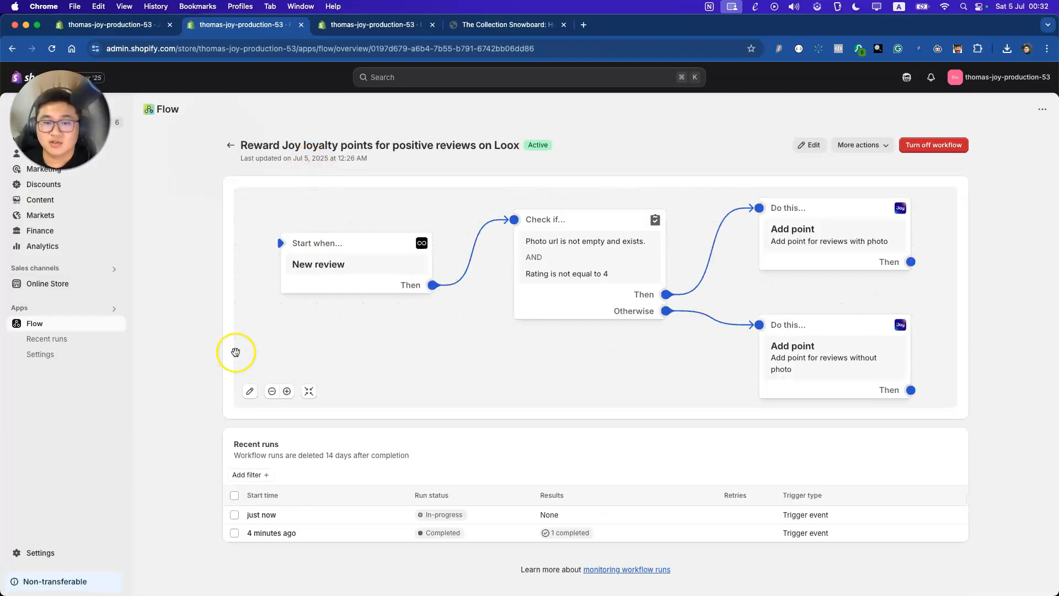
left_click(41, 324)
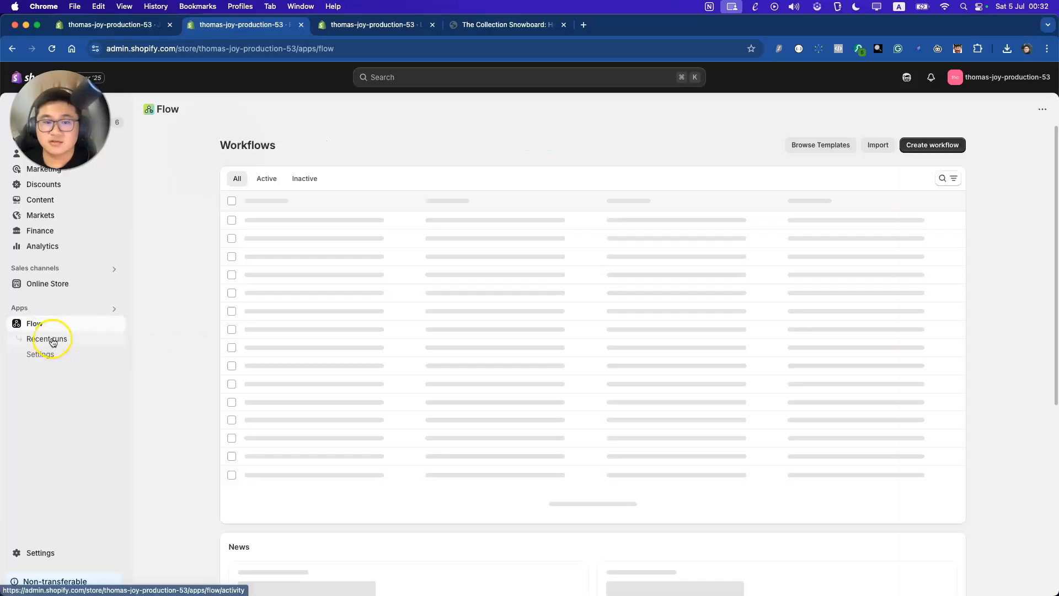
left_click(52, 340)
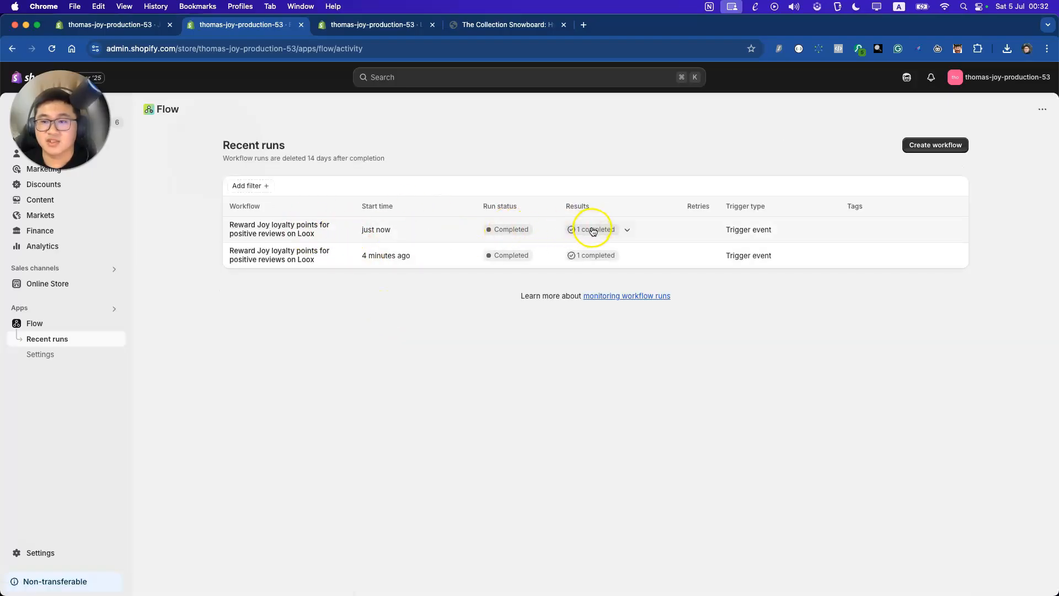
left_click(131, 29)
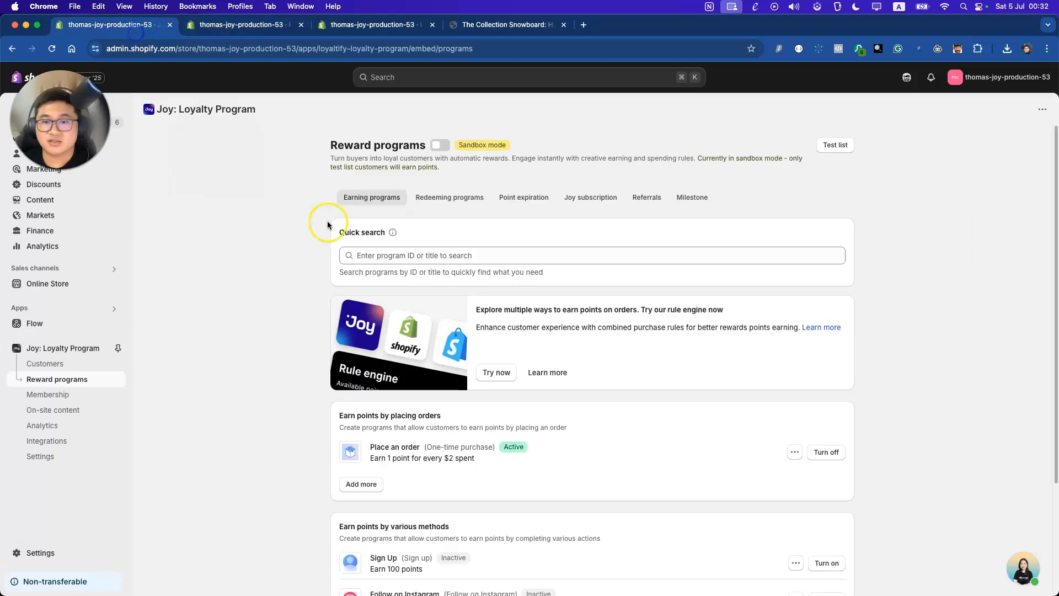
Confirm the reviewer's Joy profile shows +200 points for the photo review, 549 total
left_click(35, 361)
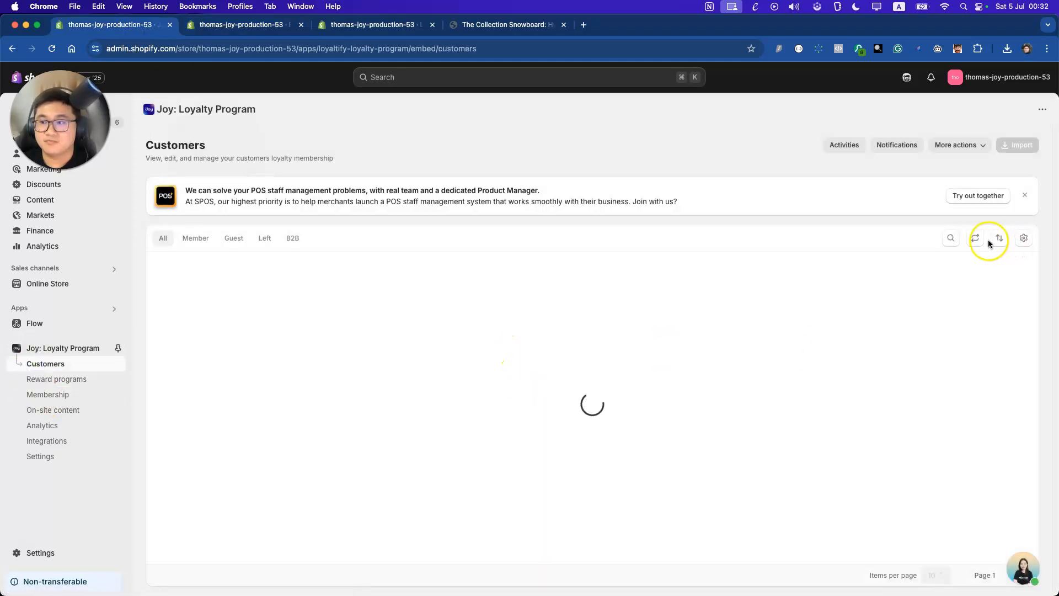
left_click(975, 237)
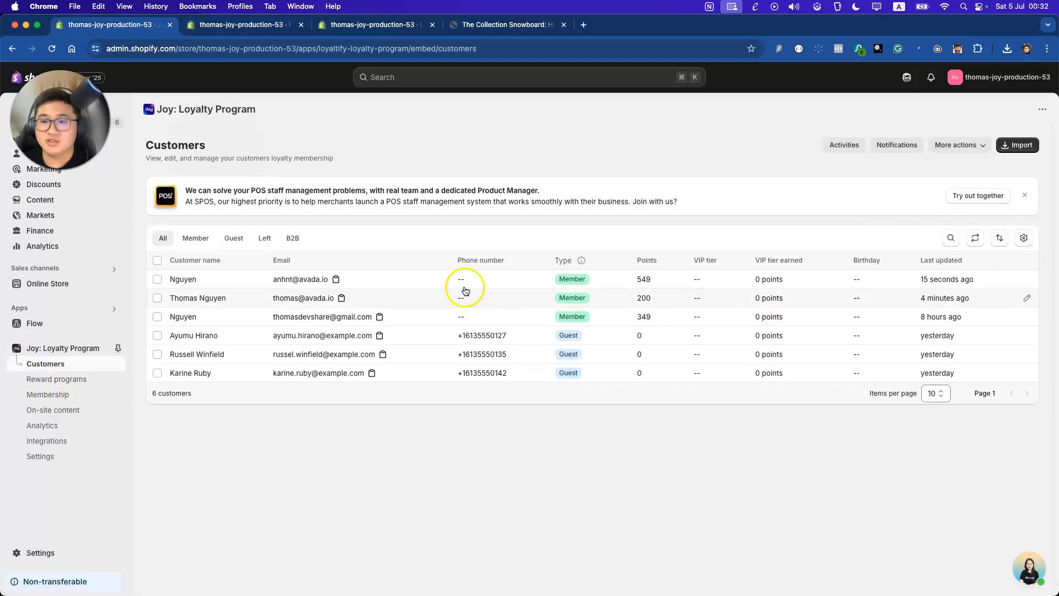
left_click(440, 280)
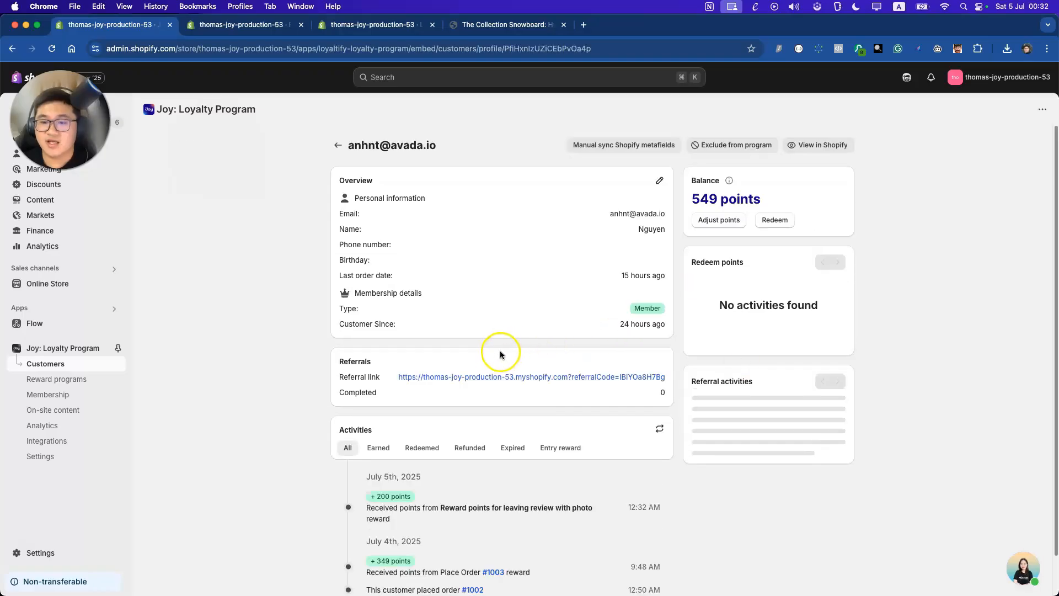
scroll(498, 361, "down", 1)
double_click(385, 479)
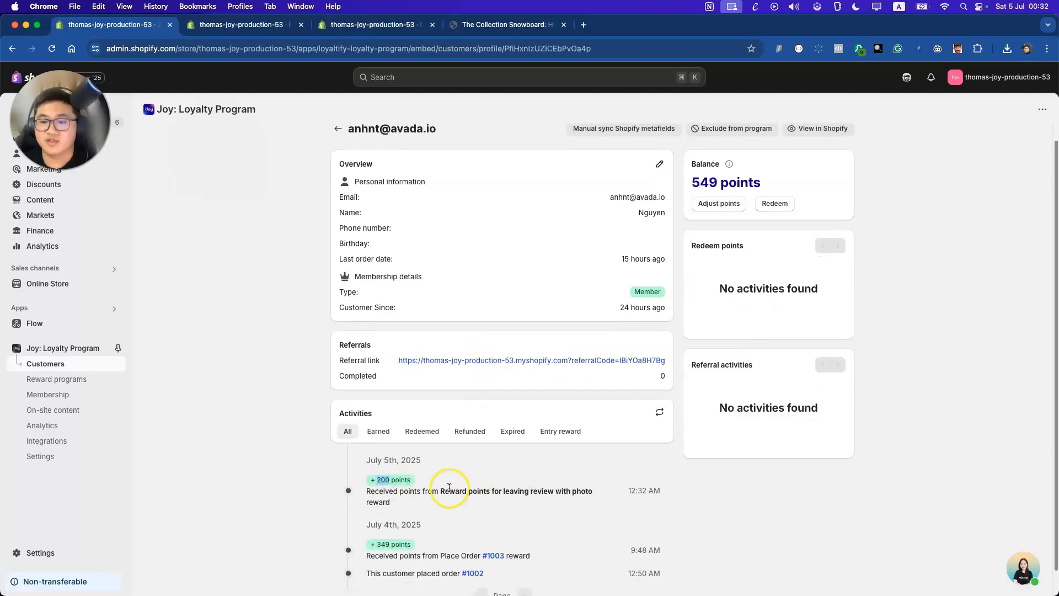
left_click_drag(445, 490, 603, 490)
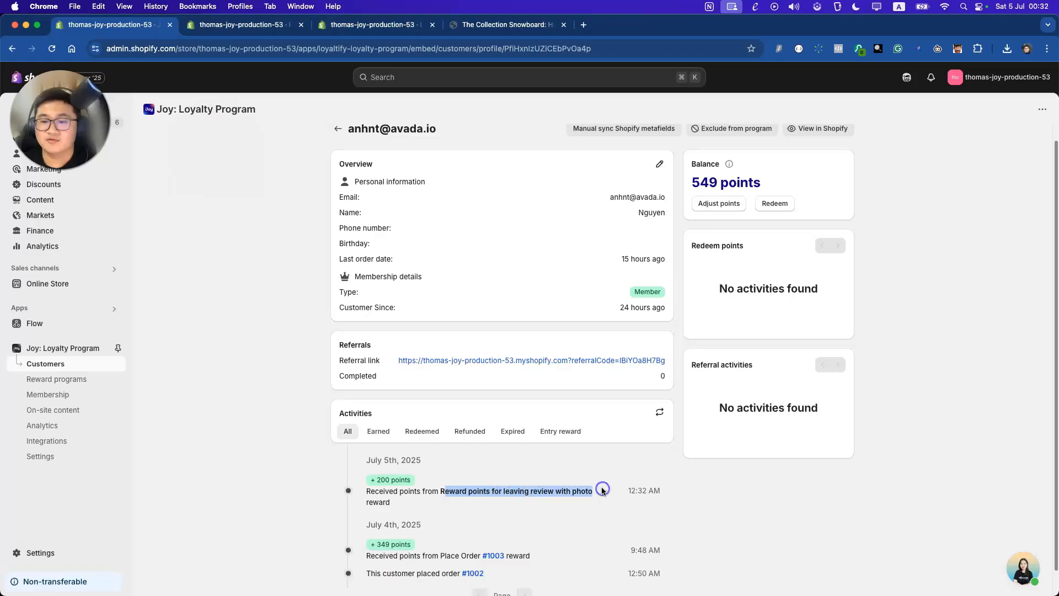
left_click(338, 129)
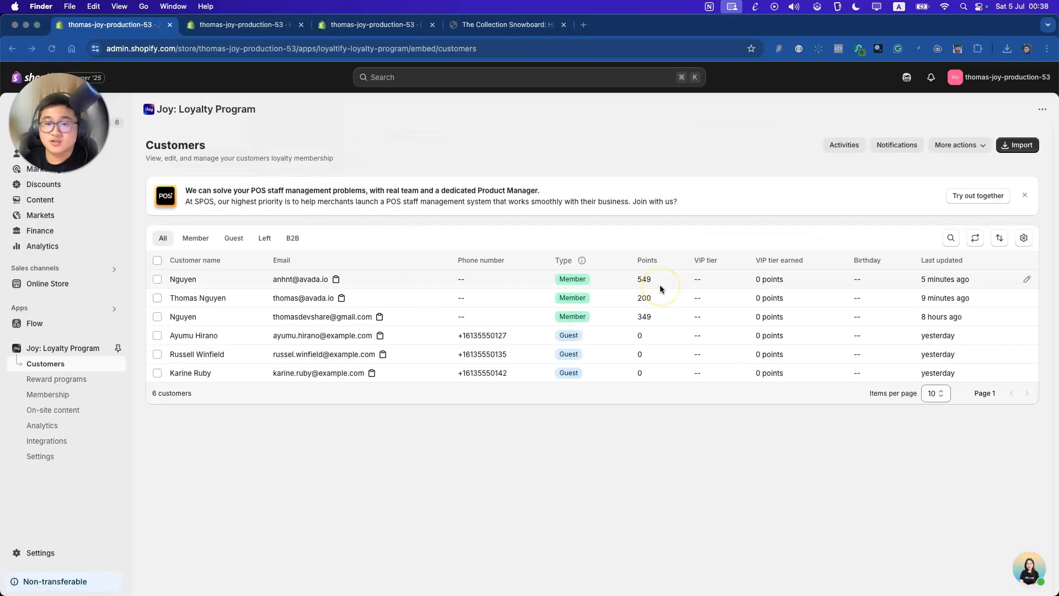
Append the {{productTitle}} variable to the photo-review Add point action's reason after 'Reward points for leaving review with photo:'
left_click(248, 26)
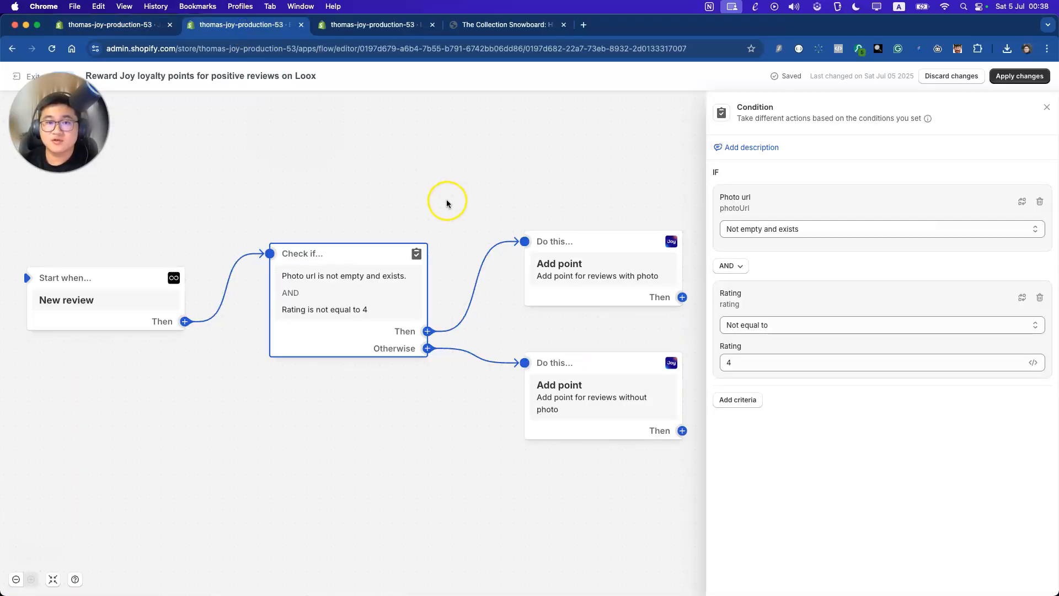
left_click(565, 268)
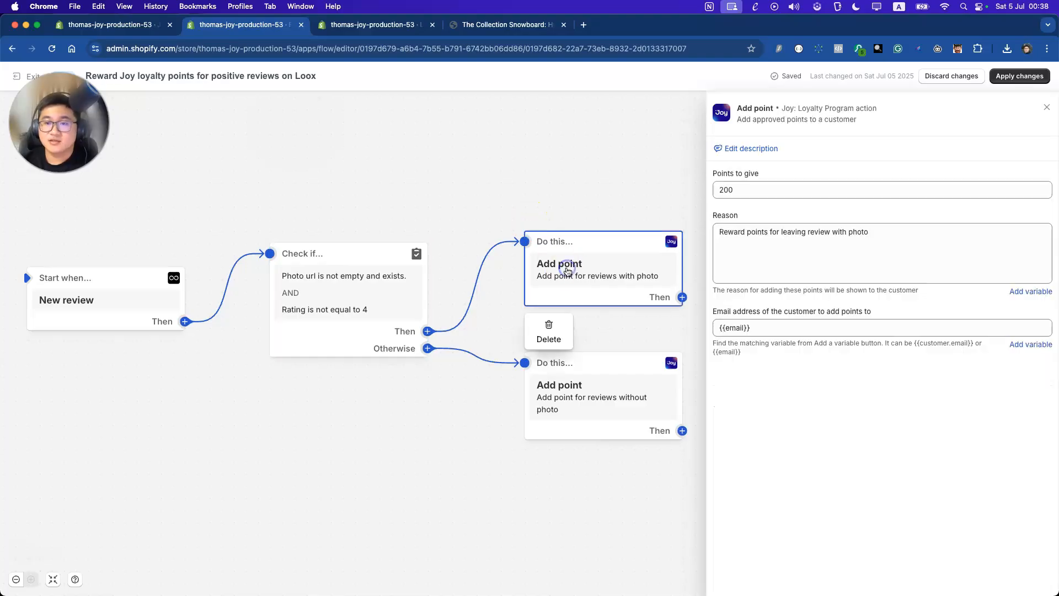
left_click(769, 258)
left_click(881, 232)
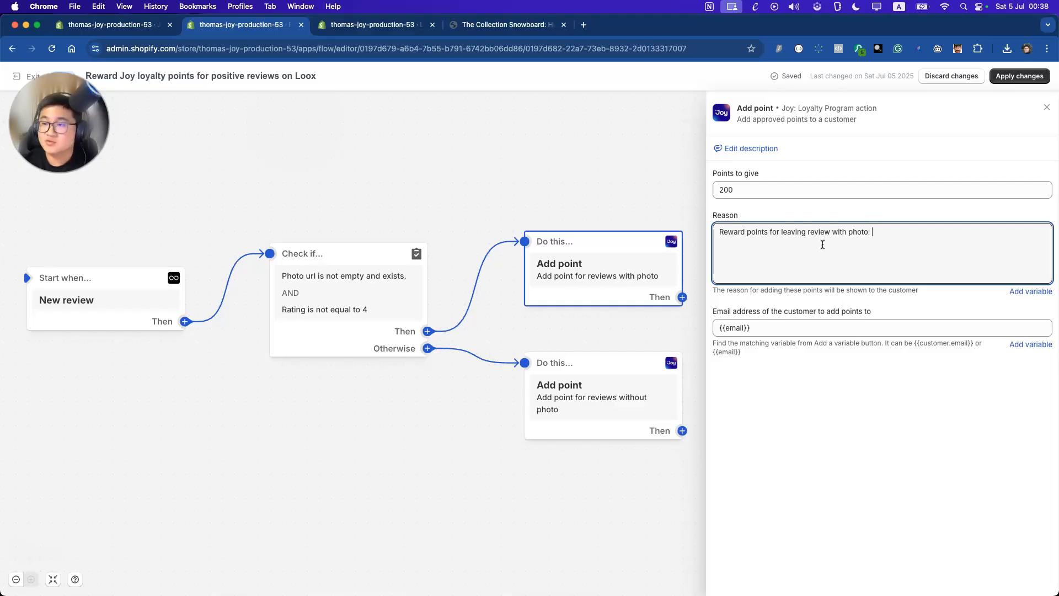
left_click(1026, 291)
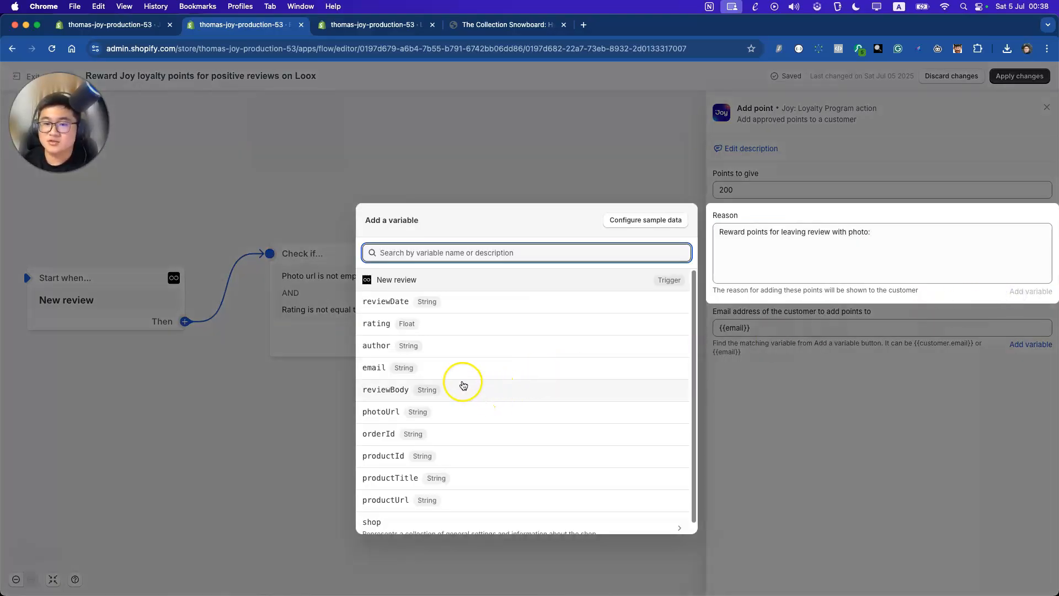
scroll(442, 424, "down", 1)
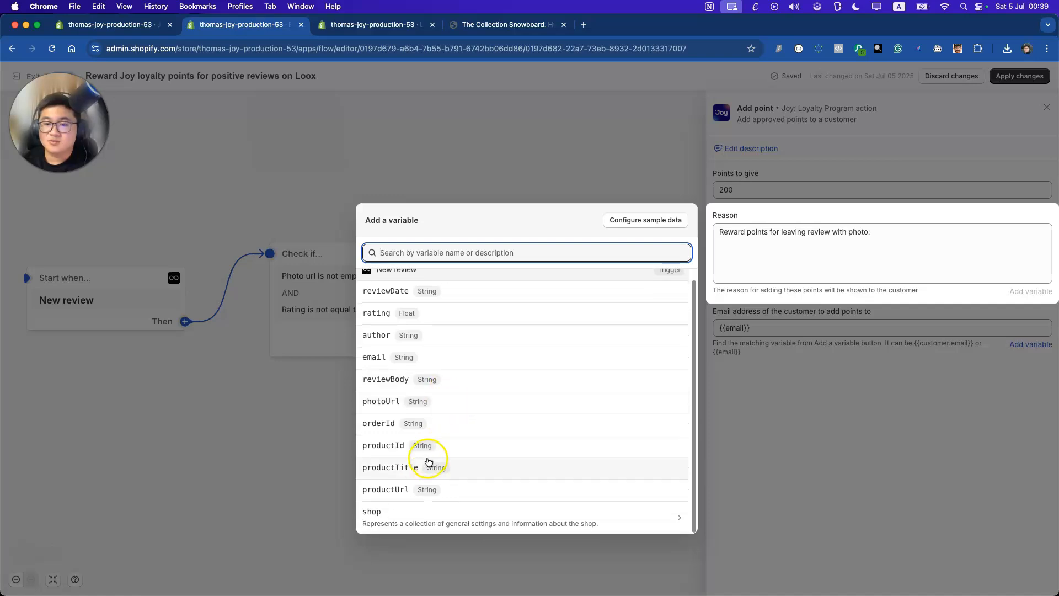
left_click(428, 461)
left_click(847, 255)
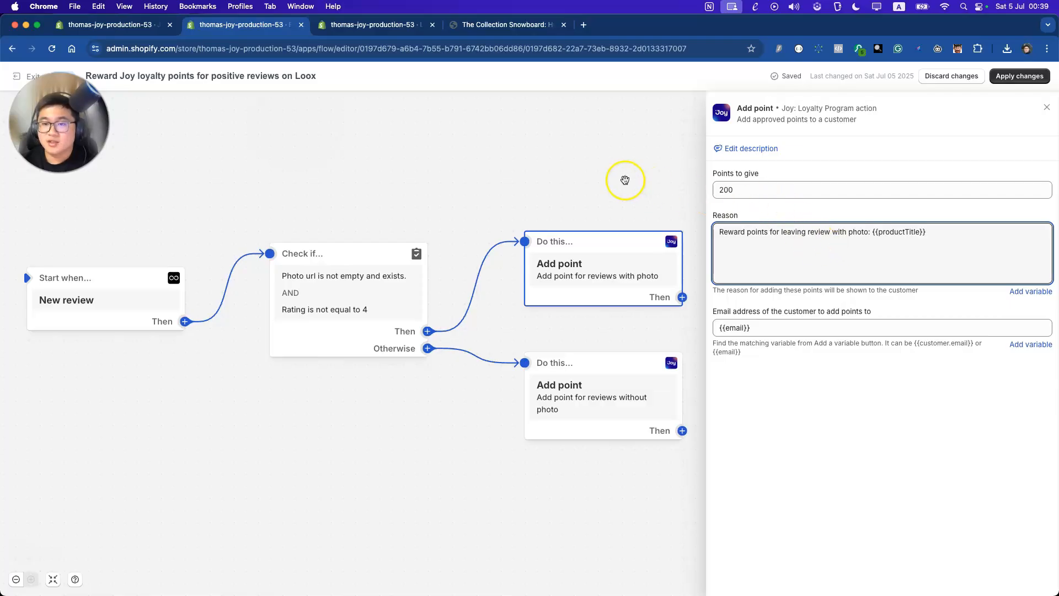
Add a third, still-empty AND criterion to the Check if review condition, with the review variables list showing
left_click(466, 173)
left_click(372, 275)
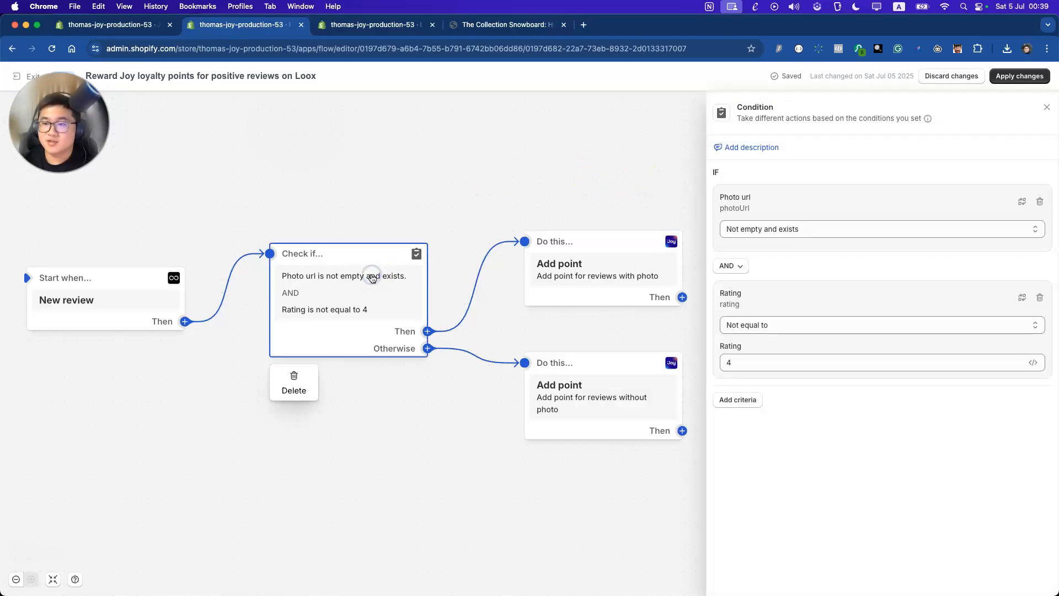
left_click(738, 400)
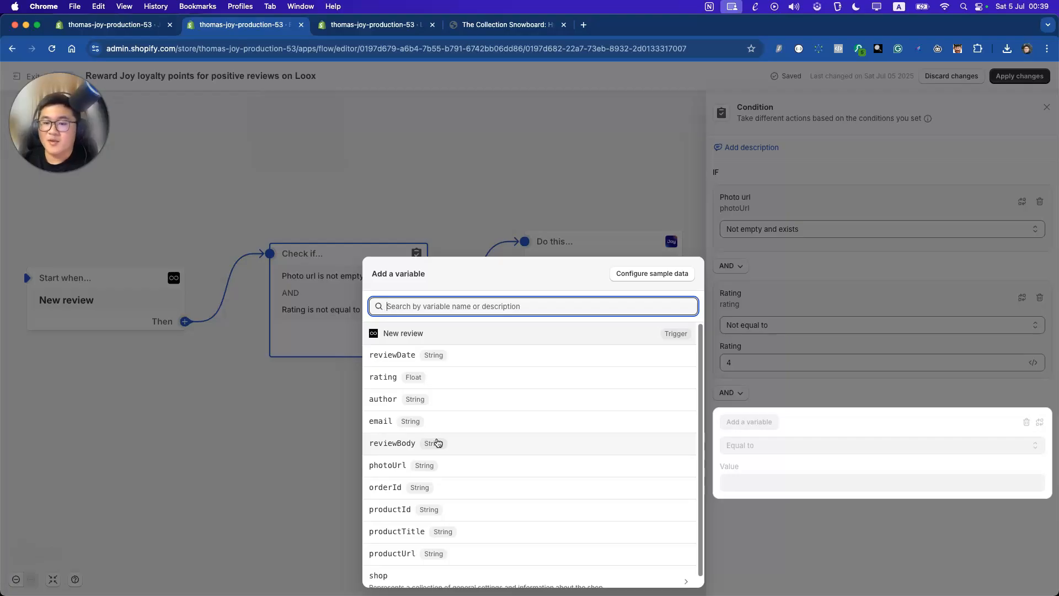
scroll(437, 442, "down", 1)
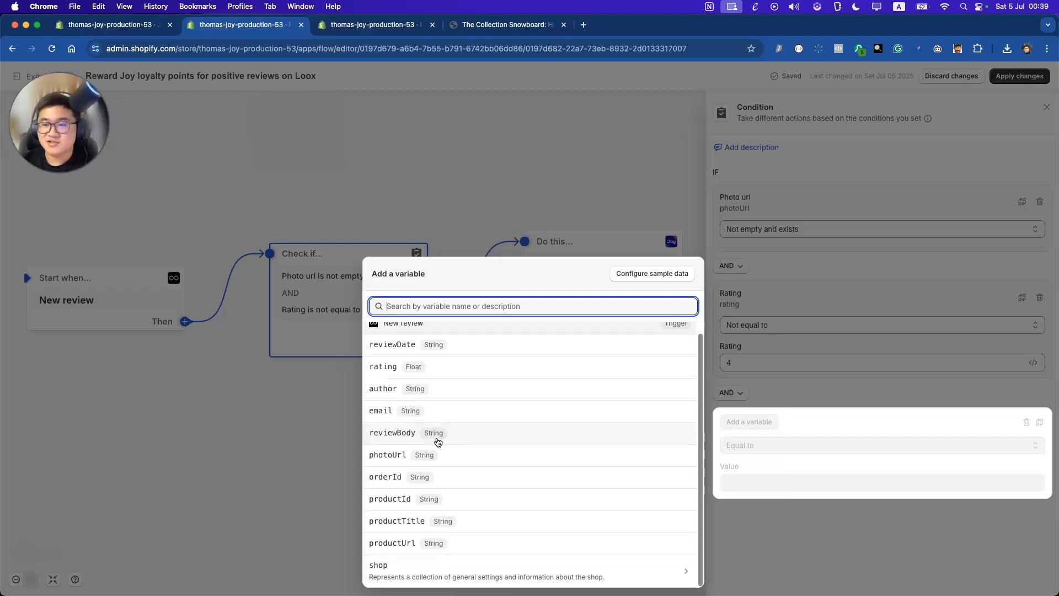